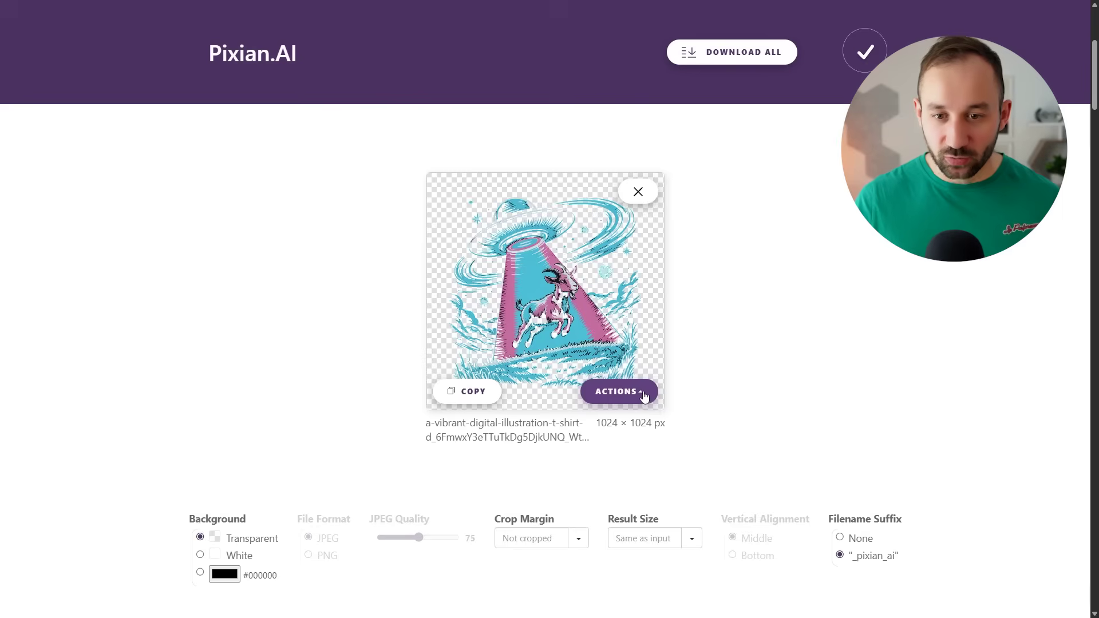
Open the Actions menu for the background-removed UFO-and-goat cutout in Pixian.AI.
{"action": "left_click", "coordinate": [620, 391]}
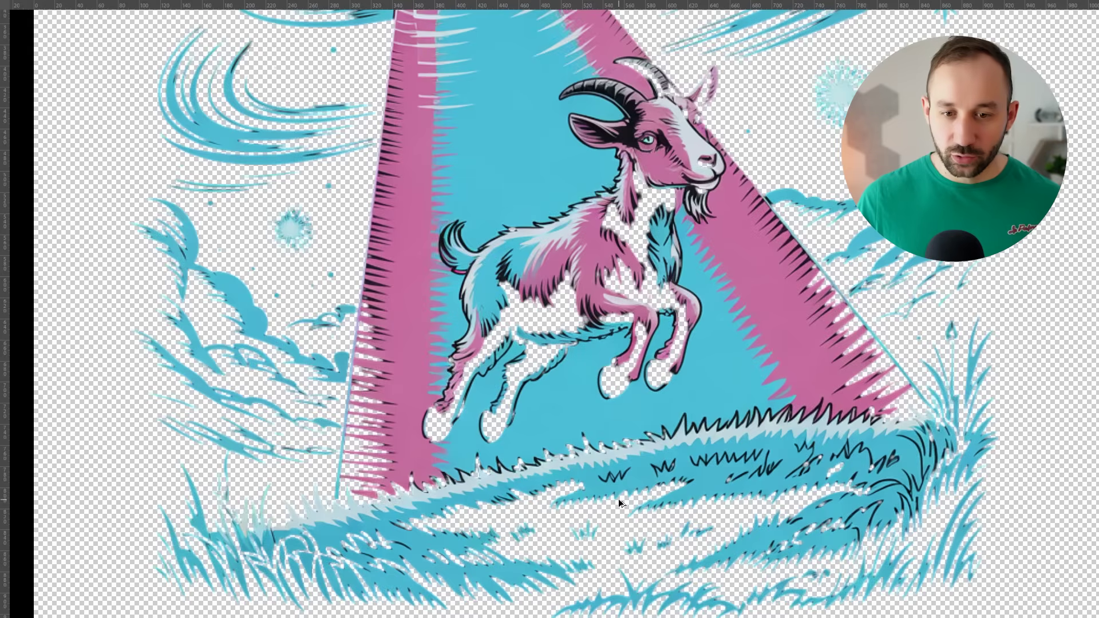
{"action": "scroll", "coordinate": [619, 499], "scroll_direction": "up", "scroll_amount": 5}
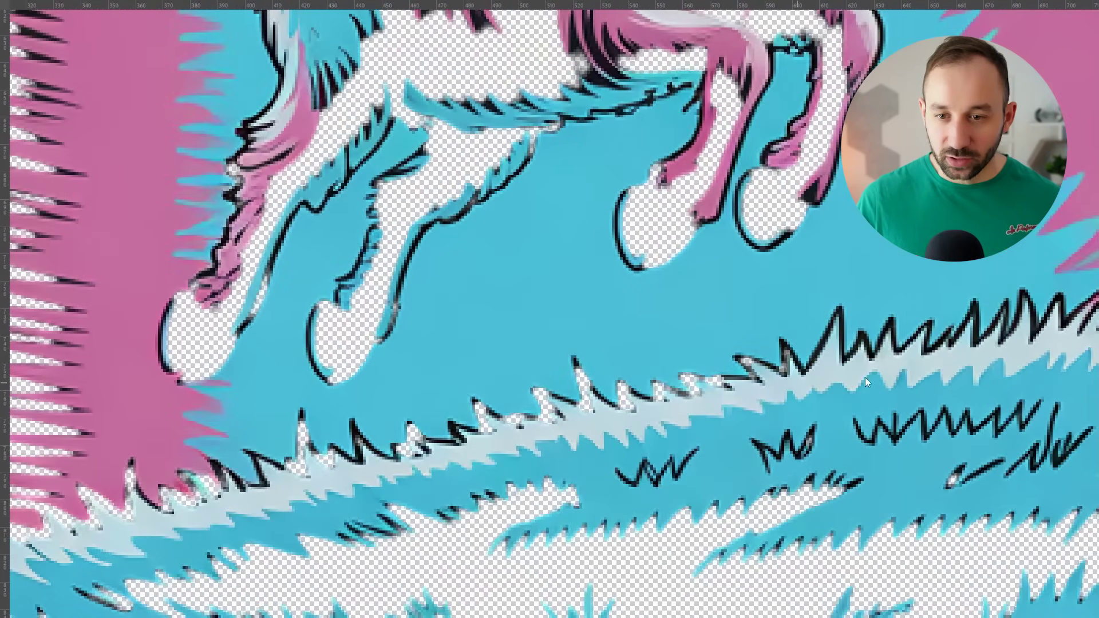
Zoom and pan over the goat's head and body, the UFO, and the grass to inspect the cutout edges.
{"action": "scroll", "coordinate": [330, 458], "scroll_direction": "down", "scroll_amount": 4}
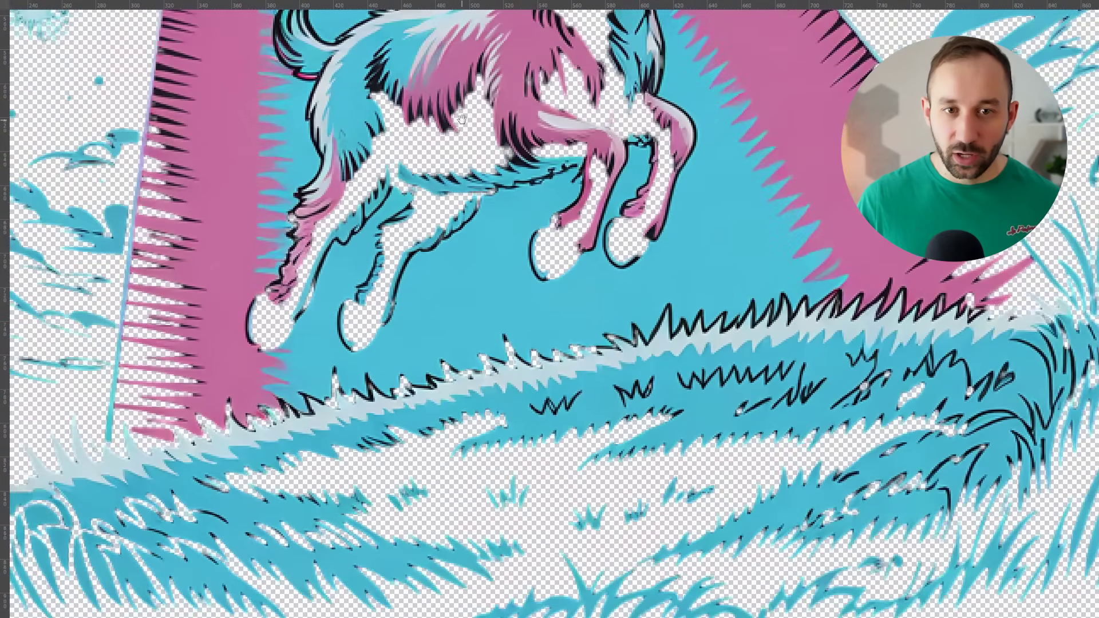
{"action": "left_click_drag", "start_coordinate": [462, 119], "coordinate": [419, 395]}
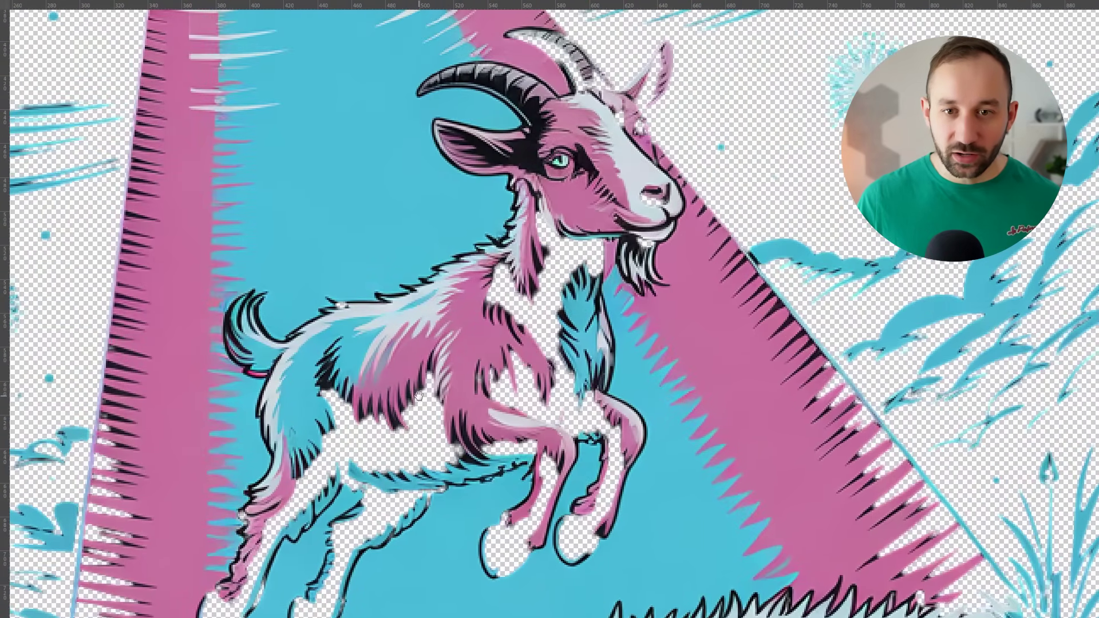
{"action": "scroll", "coordinate": [602, 160], "scroll_direction": "up", "scroll_amount": 2}
{"action": "scroll", "coordinate": [522, 231], "scroll_direction": "down", "scroll_amount": 6}
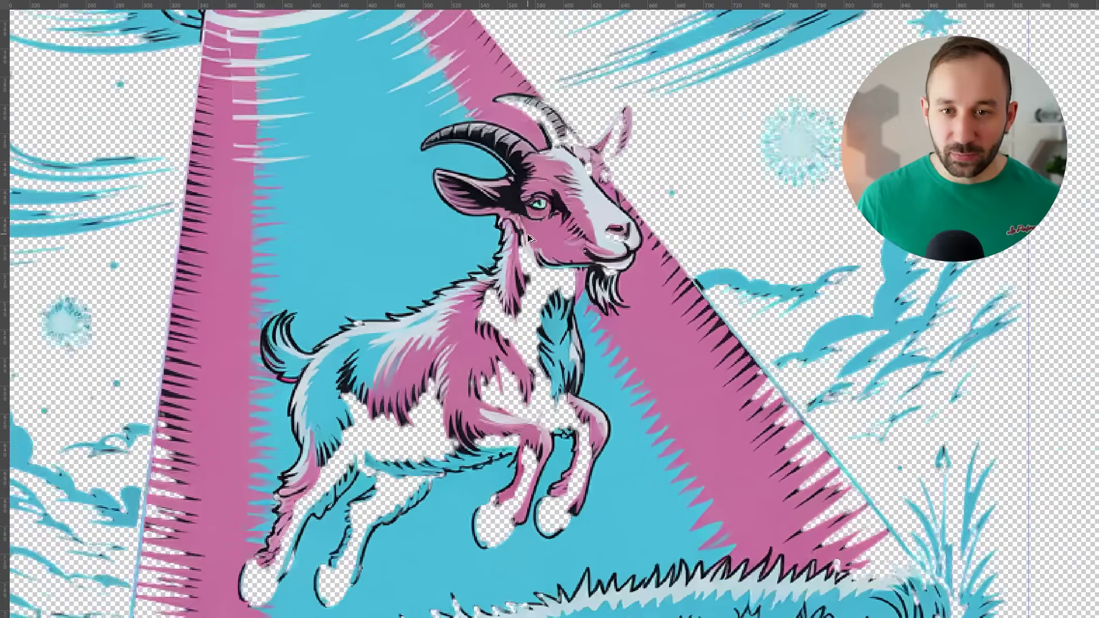
{"action": "scroll", "coordinate": [487, 75], "scroll_direction": "up", "scroll_amount": 3}
{"action": "left_click_drag", "start_coordinate": [487, 74], "coordinate": [534, 354]}
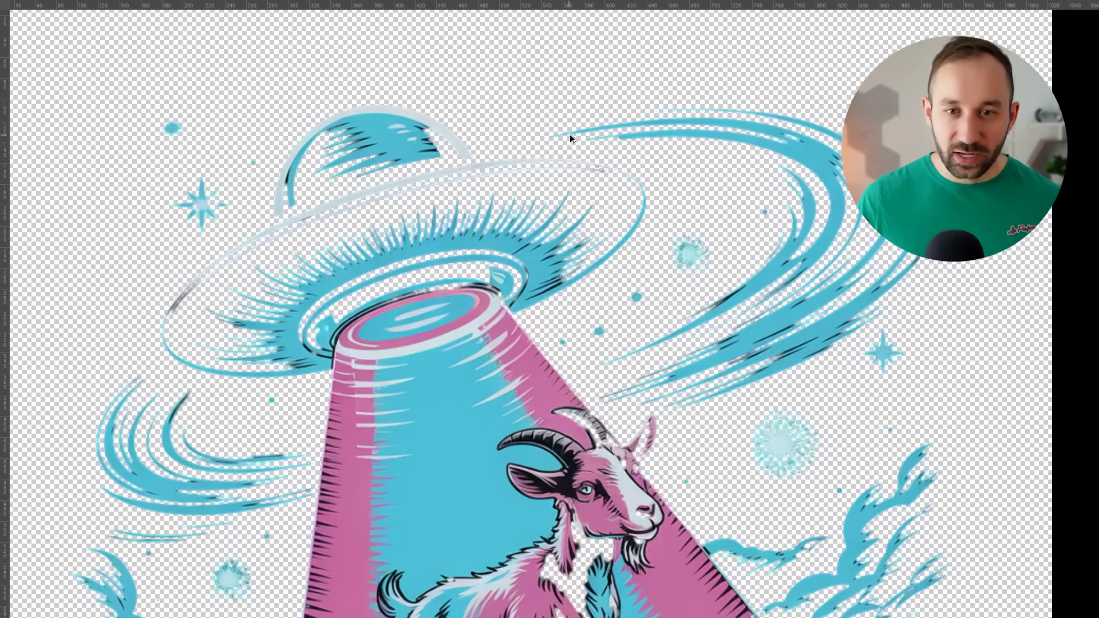
{"action": "scroll", "coordinate": [363, 203], "scroll_direction": "up", "scroll_amount": 5}
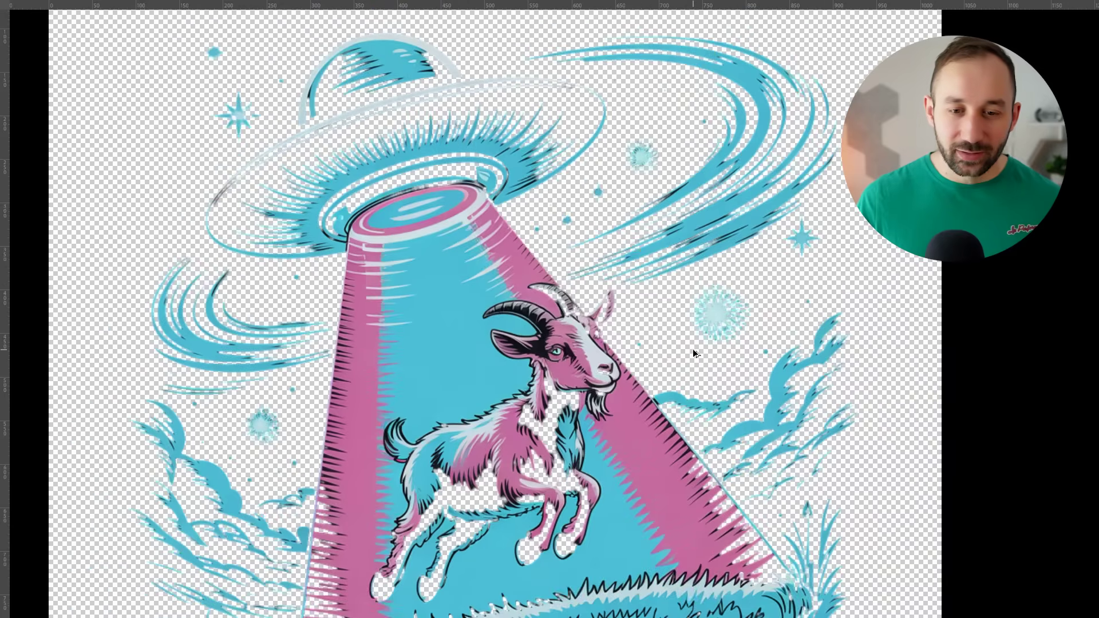
{"action": "key", "text": "alt+space"}
{"action": "left_click_drag", "start_coordinate": [744, 367], "coordinate": [602, 292]}
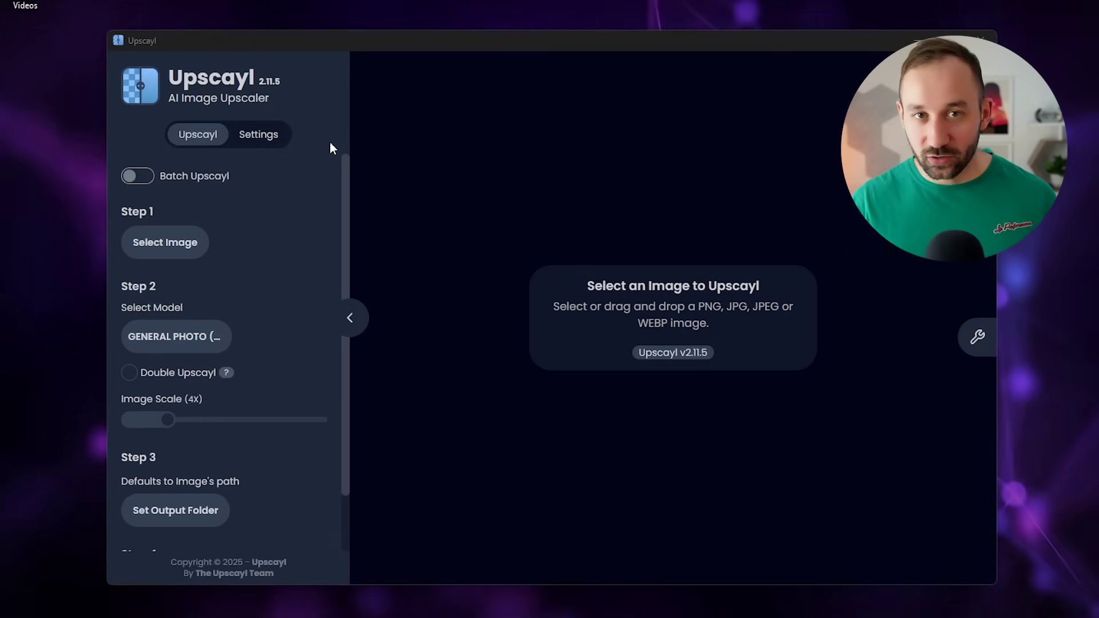
Drop the UFO-and-goat image into Upscayl and pick the DIGITAL ART upscaling model.
{"action": "left_click_drag", "start_coordinate": [1098, 269], "coordinate": [500, 270]}
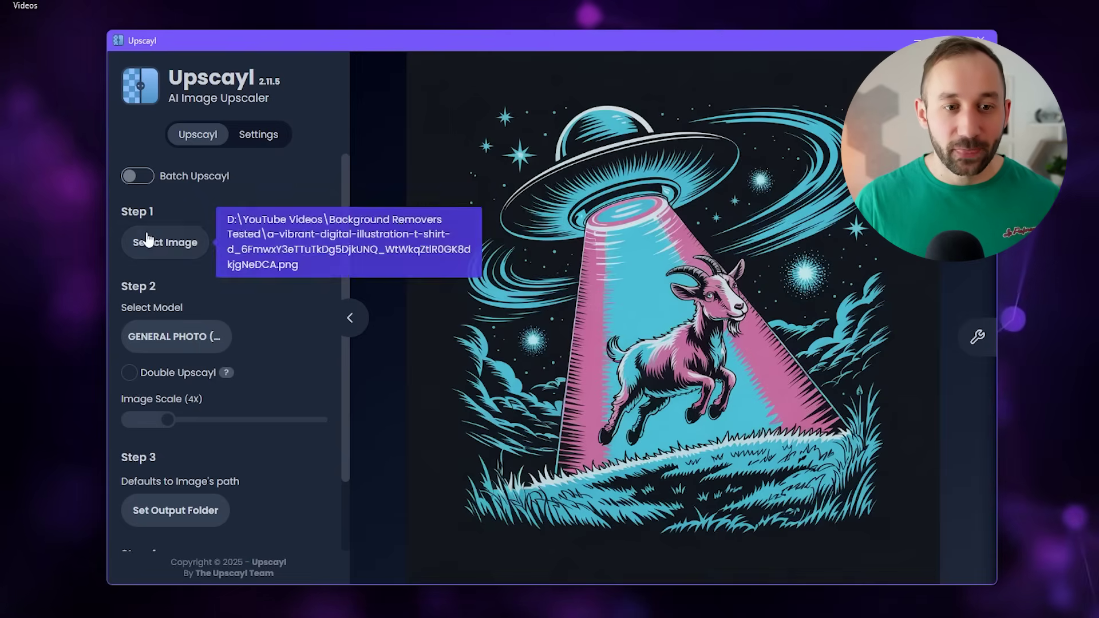
{"action": "scroll", "coordinate": [217, 309], "scroll_direction": "down", "scroll_amount": 1}
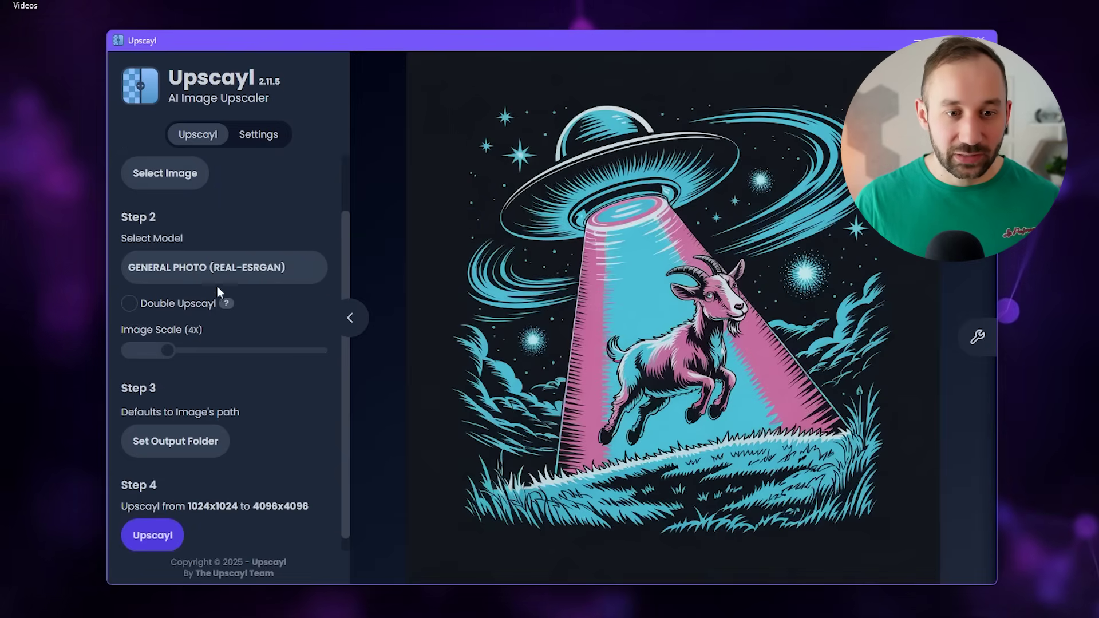
{"action": "left_click", "coordinate": [191, 274]}
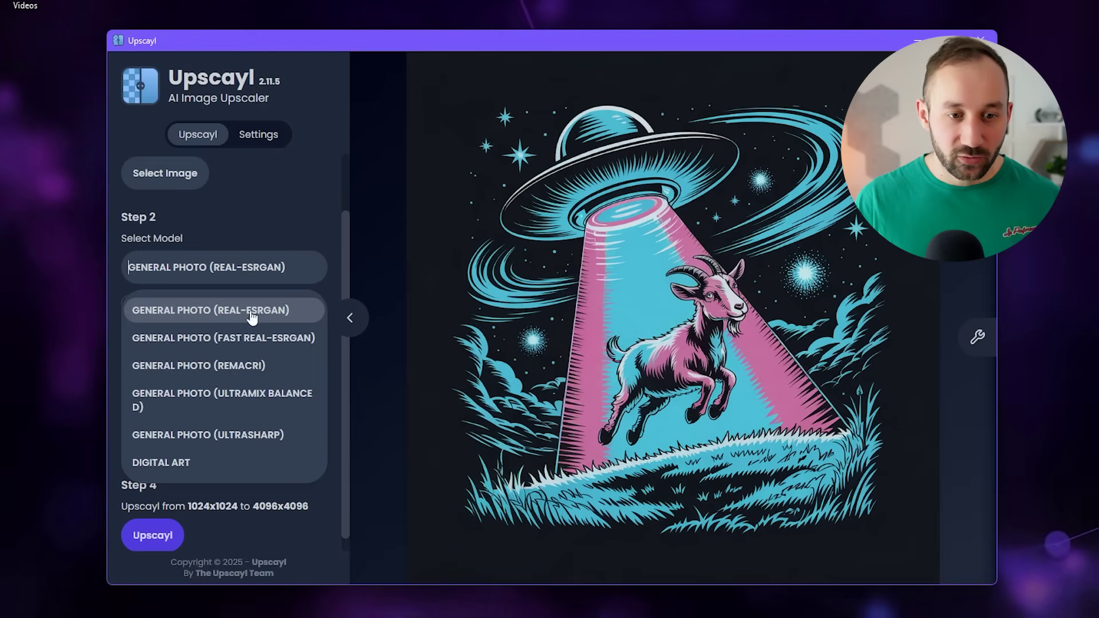
{"action": "left_click", "coordinate": [206, 463]}
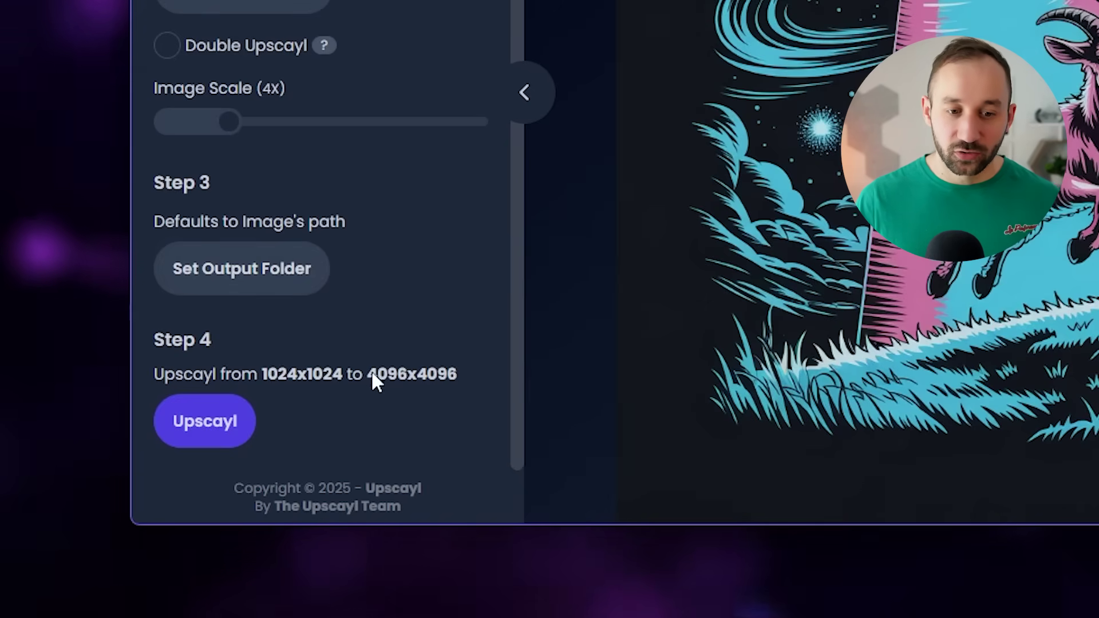
Try several upscale factors and settle the Image Scale on 5X for 5120x5120 output.
{"action": "mouse_move", "coordinate": [234, 128]}
{"action": "left_mouse_down"}
{"action": "mouse_move", "coordinate": [341, 125]}
{"action": "mouse_move", "coordinate": [213, 127]}
{"action": "mouse_move", "coordinate": [252, 127]}
{"action": "mouse_move", "coordinate": [234, 127]}
{"action": "left_mouse_up"}
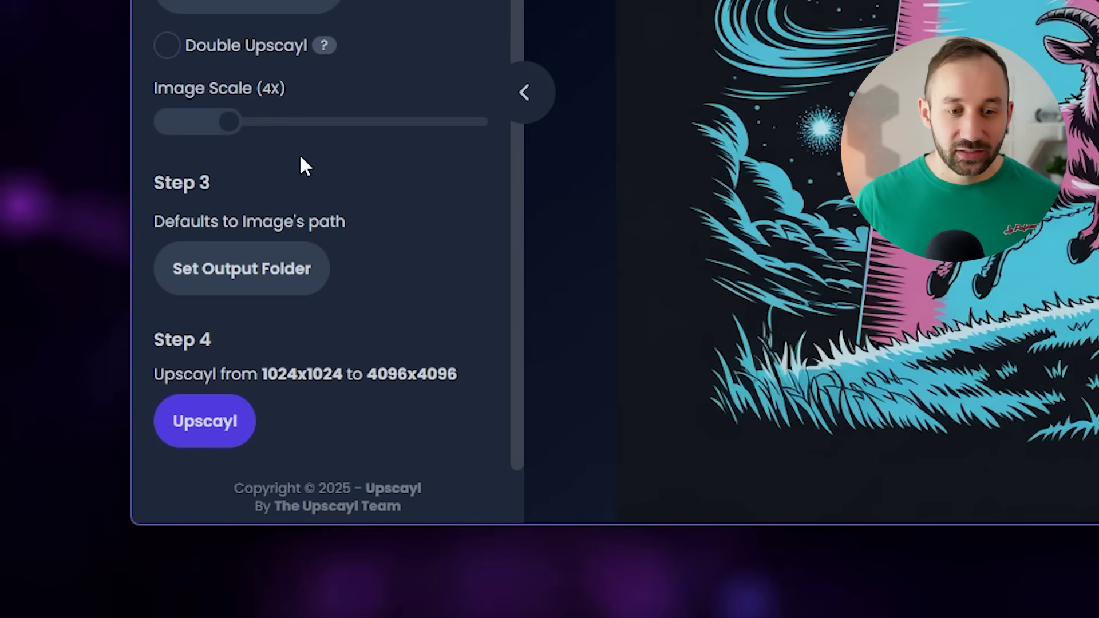
{"action": "left_click_drag", "start_coordinate": [238, 128], "coordinate": [261, 131]}
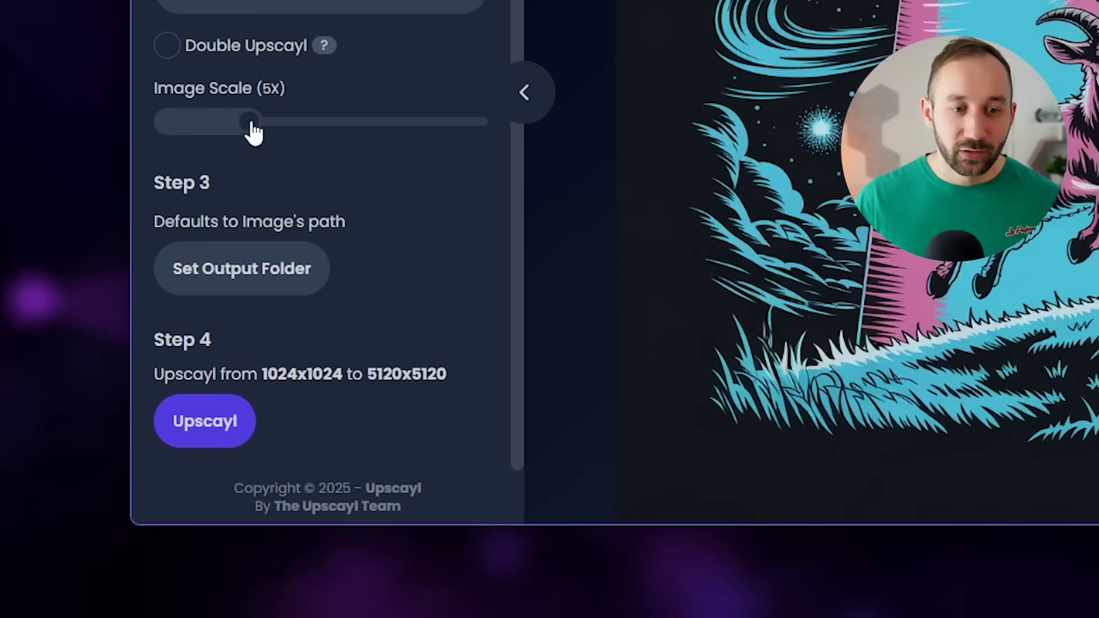
{"action": "left_click_drag", "start_coordinate": [254, 131], "coordinate": [269, 131]}
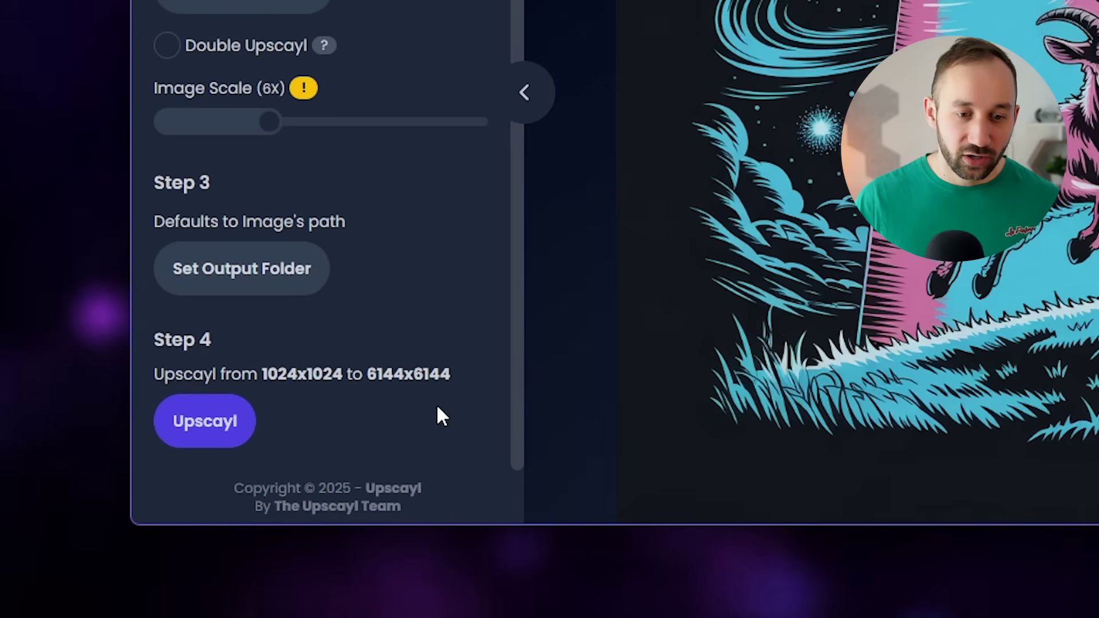
{"action": "left_click_drag", "start_coordinate": [273, 130], "coordinate": [250, 128]}
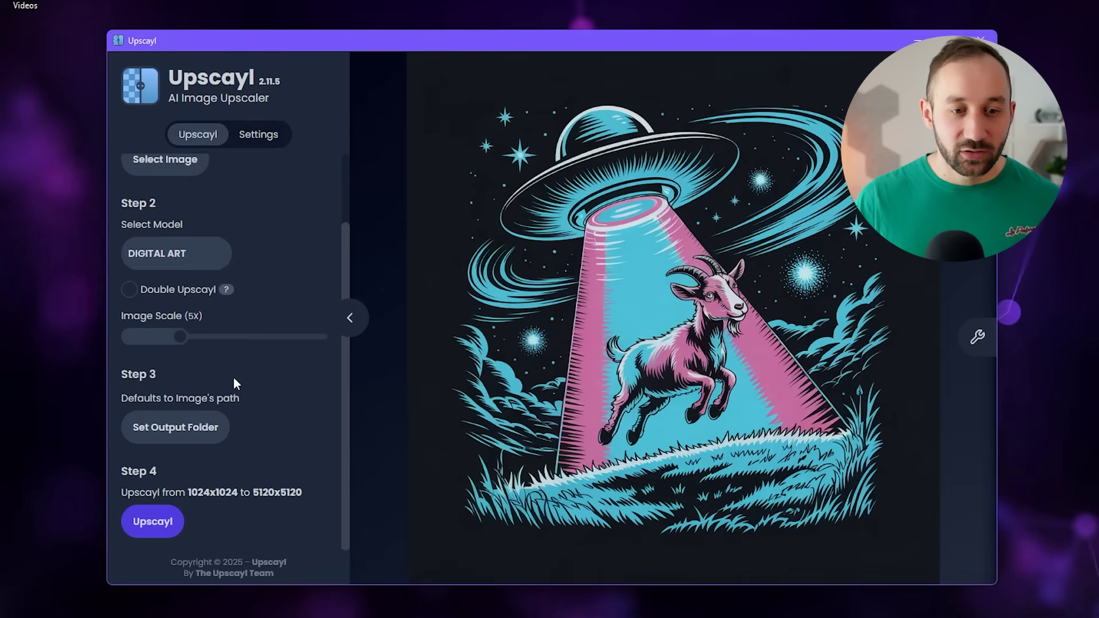
{"action": "scroll", "coordinate": [233, 381], "scroll_direction": "up", "scroll_amount": 3}
{"action": "scroll", "coordinate": [233, 401], "scroll_direction": "down", "scroll_amount": 2}
{"action": "scroll", "coordinate": [297, 406], "scroll_direction": "down", "scroll_amount": 1}
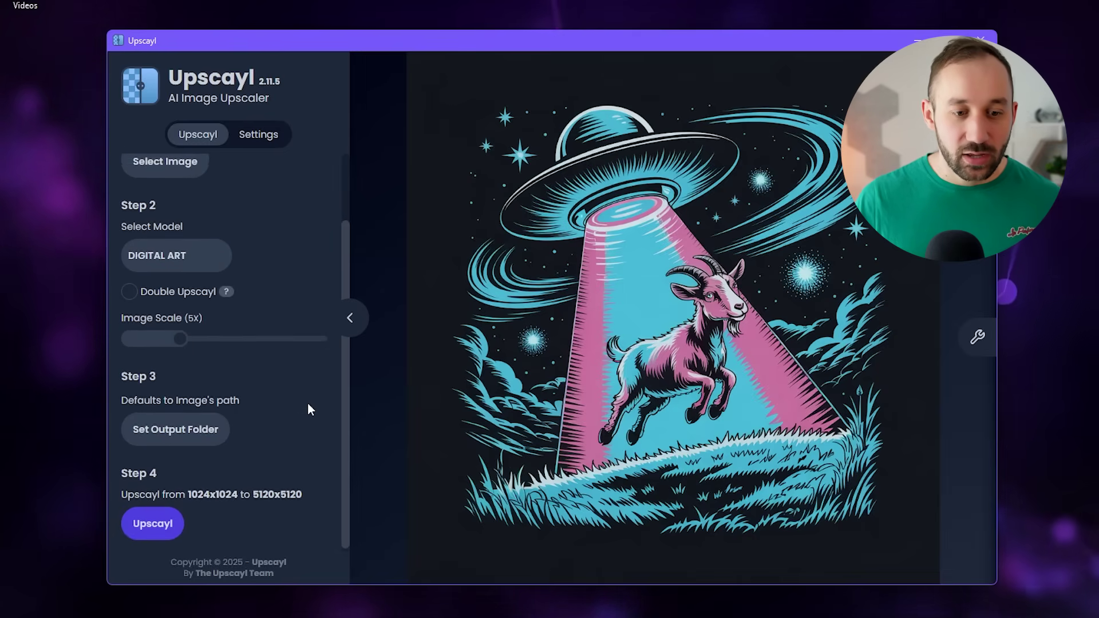
Upscale the illustration to 5120x5120 and sweep the comparison divider to check it against the original.
{"action": "left_click", "coordinate": [153, 520]}
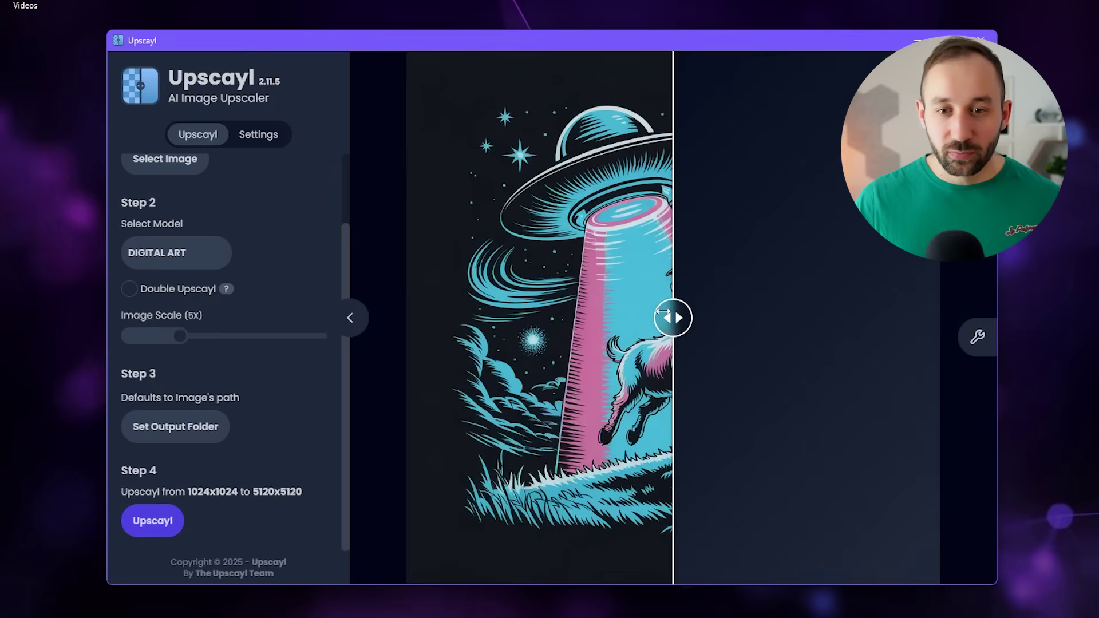
{"action": "left_click_drag", "start_coordinate": [673, 316], "coordinate": [630, 304]}
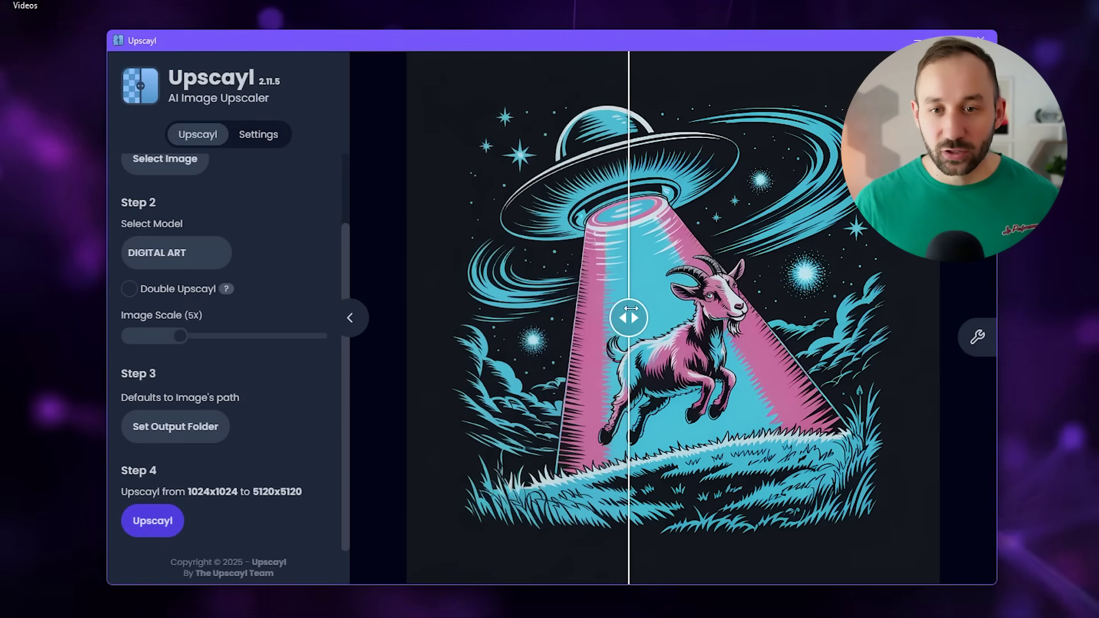
{"action": "left_click_drag", "start_coordinate": [628, 320], "coordinate": [648, 306]}
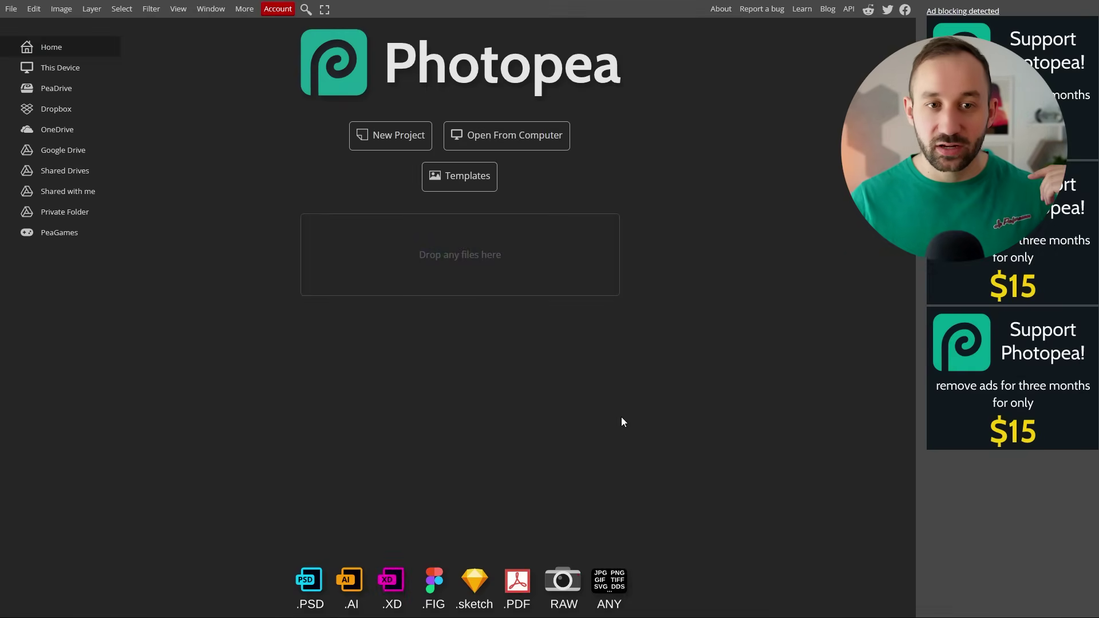
Create a new white 4500 x 5400 px canvas at 300 DPI.
{"action": "left_click", "coordinate": [398, 139]}
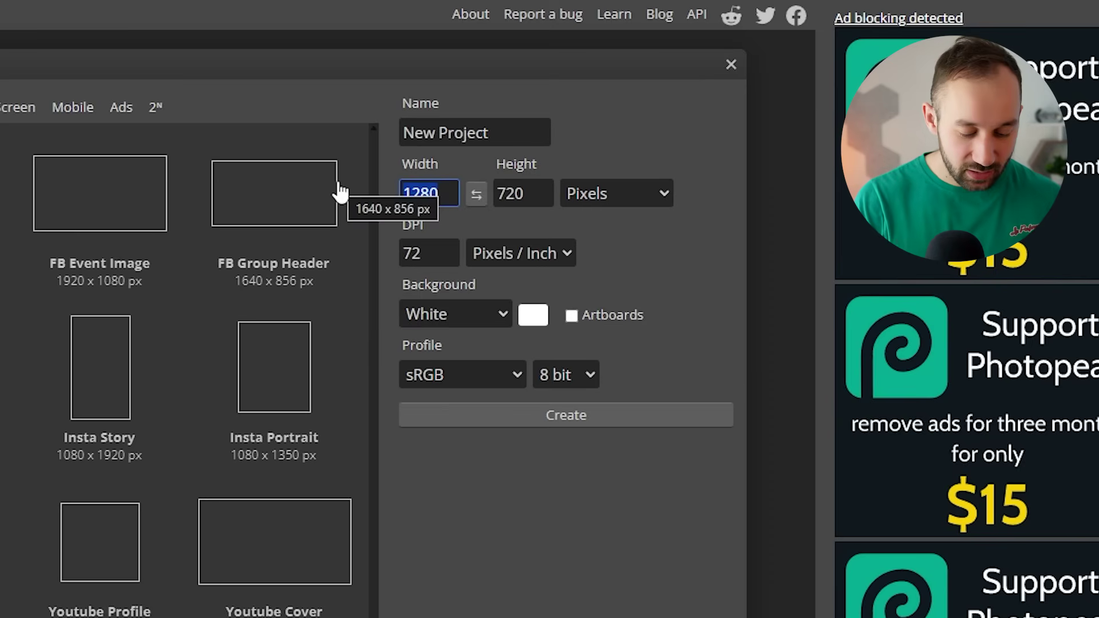
{"action": "type", "text": "4500"}
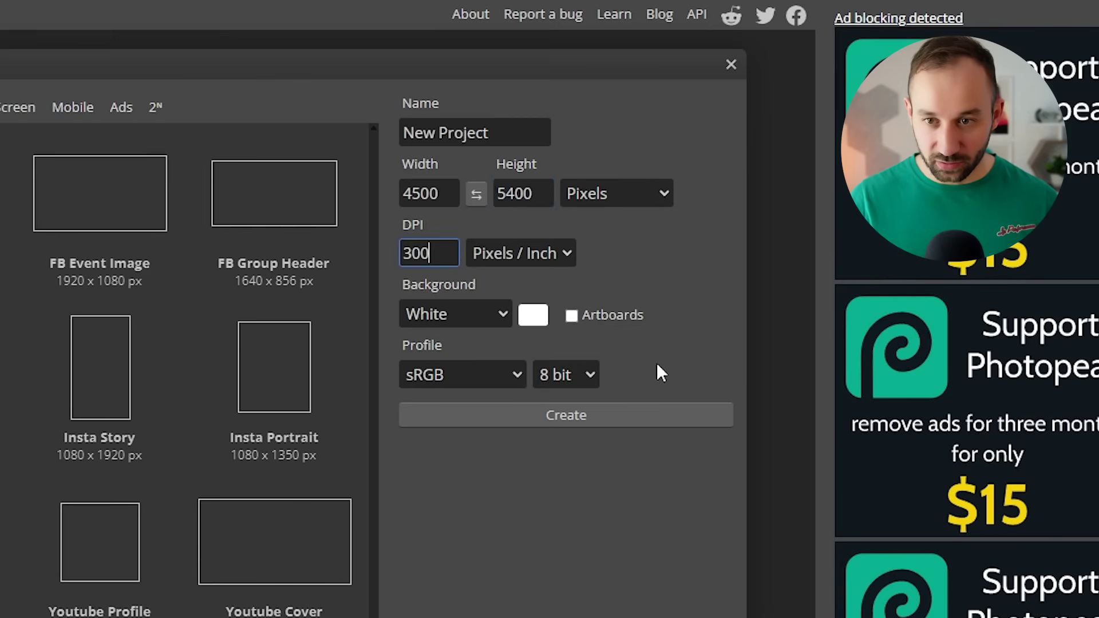
{"action": "left_click", "coordinate": [504, 410]}
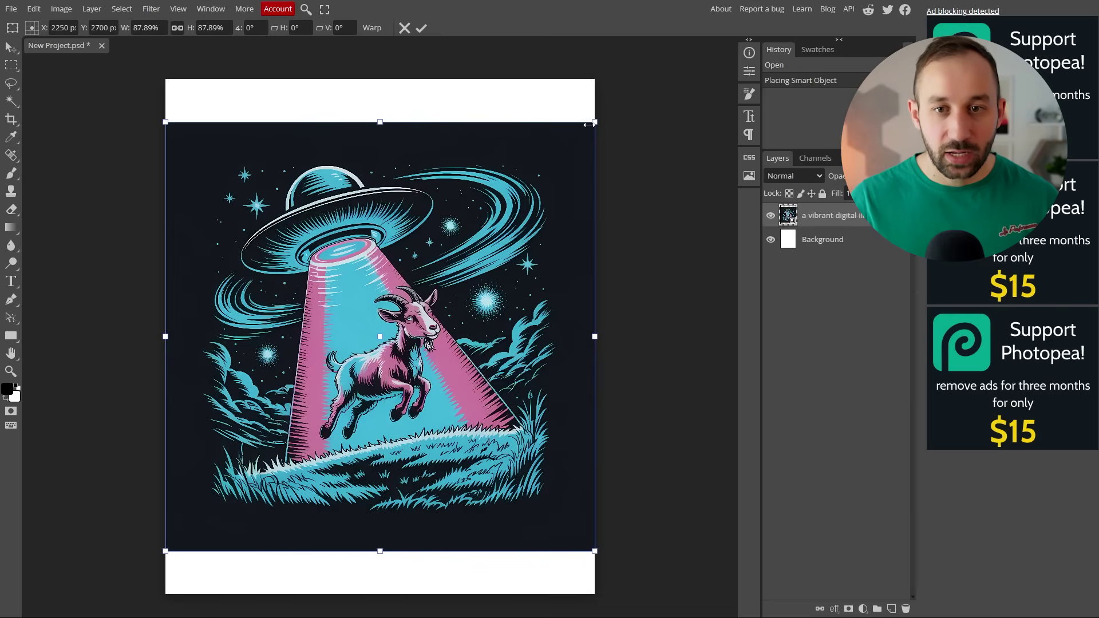
Scale the placed goat illustration to 107.32% so it fills the canvas, and commit the transform.
{"action": "left_click_drag", "start_coordinate": [379, 122], "coordinate": [378, 58]}
{"action": "scroll", "coordinate": [351, 318], "scroll_direction": "up", "scroll_amount": 6}
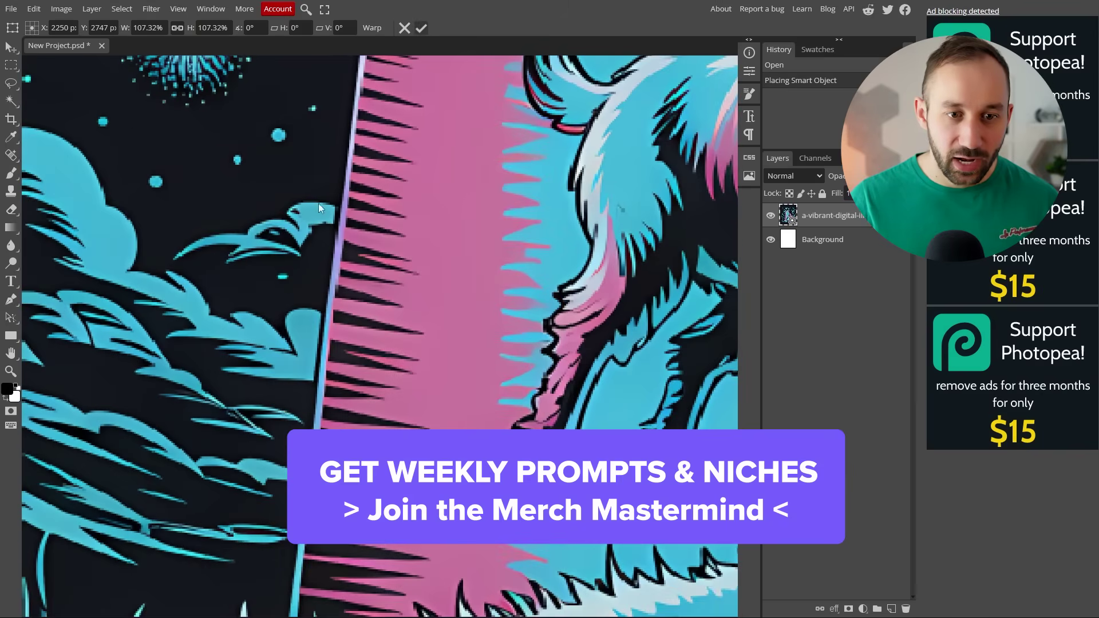
{"action": "left_click", "coordinate": [421, 28]}
{"action": "scroll", "coordinate": [269, 195], "scroll_direction": "down", "scroll_amount": 8}
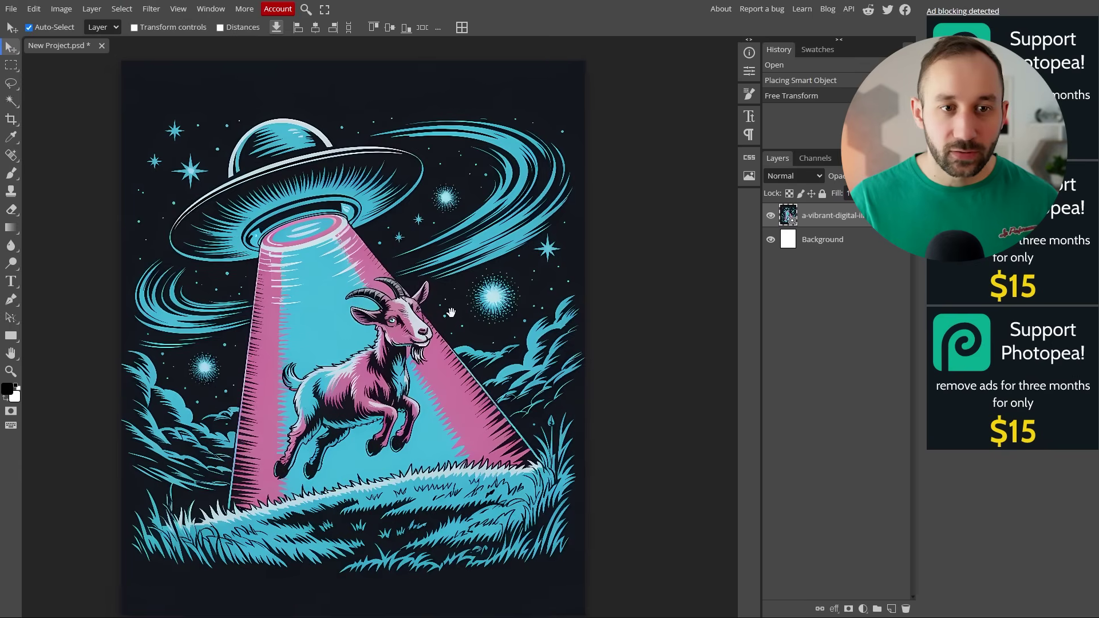
{"action": "left_click_drag", "start_coordinate": [451, 312], "coordinate": [451, 337]}
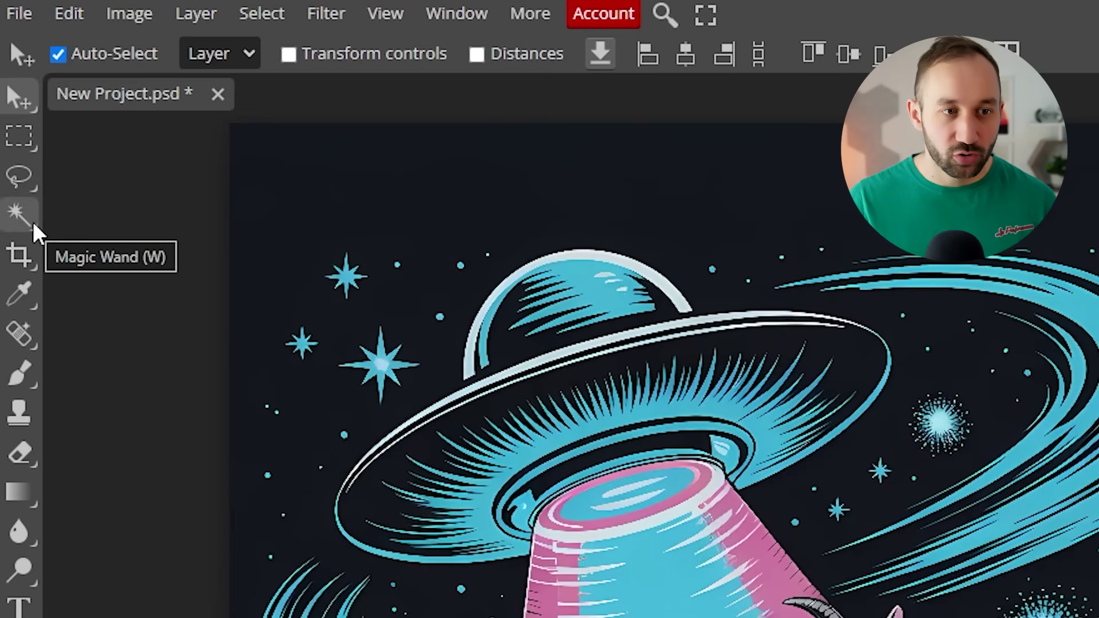
Pick the Magic Wand and test selections on the cyan areas around the beam.
{"action": "left_click", "coordinate": [35, 228]}
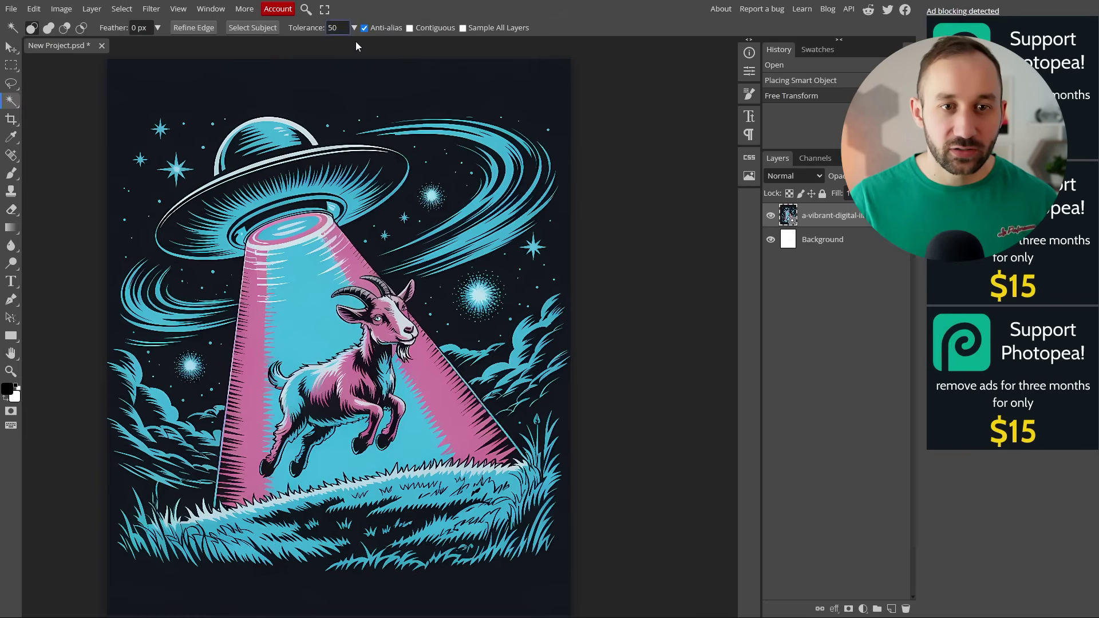
{"action": "key", "text": "alt"}
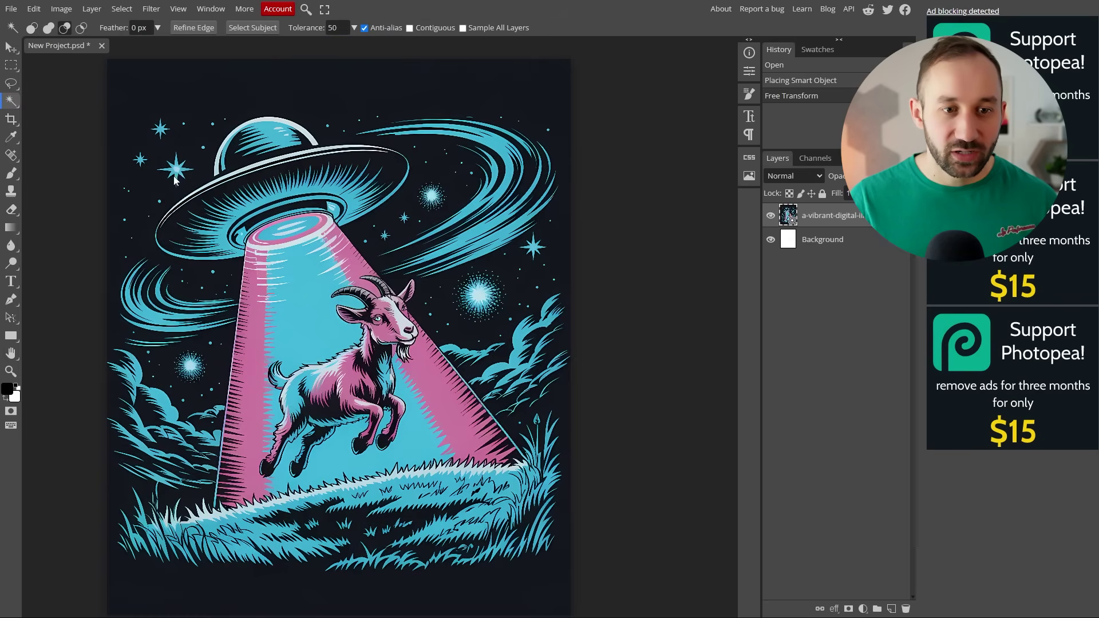
{"action": "scroll", "coordinate": [173, 164], "scroll_direction": "up", "scroll_amount": 4}
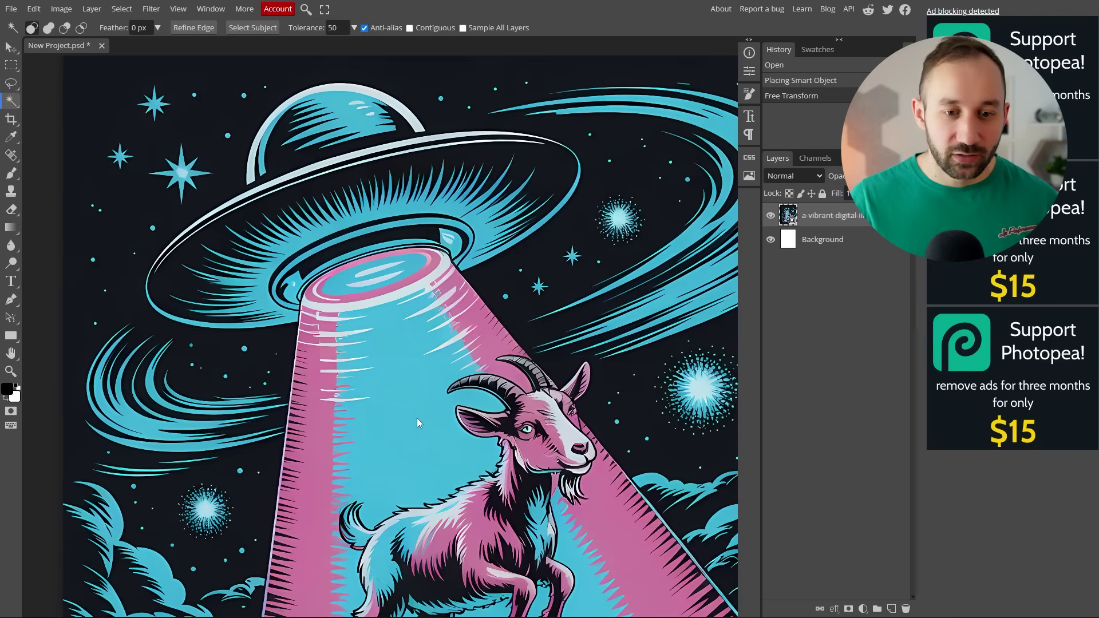
{"action": "left_click", "coordinate": [424, 421]}
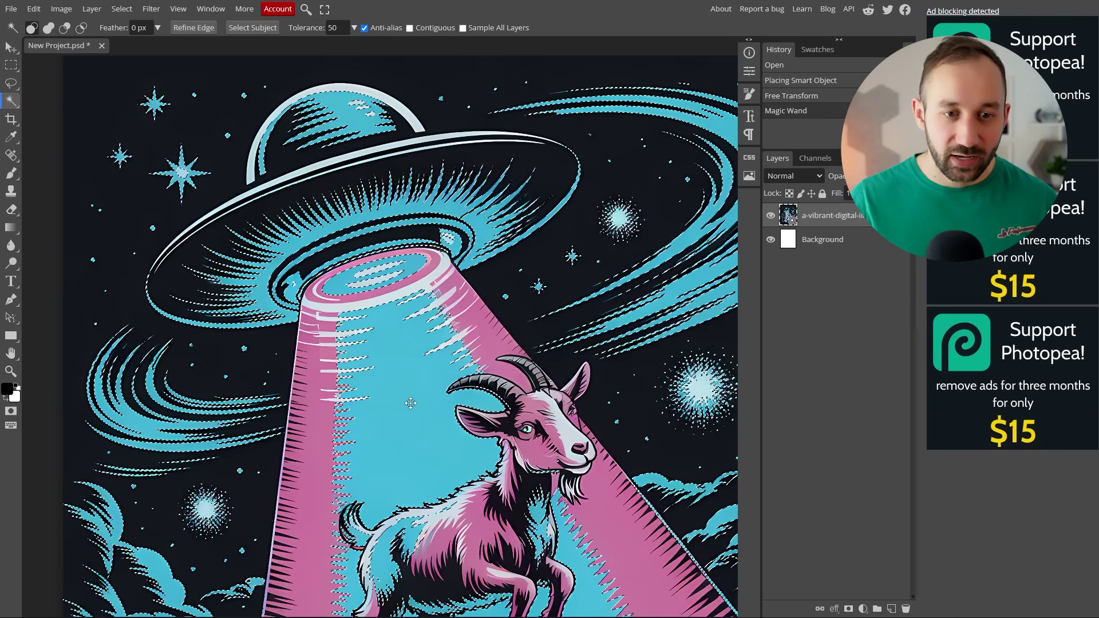
{"action": "left_click", "coordinate": [316, 446], "text": "alt"}
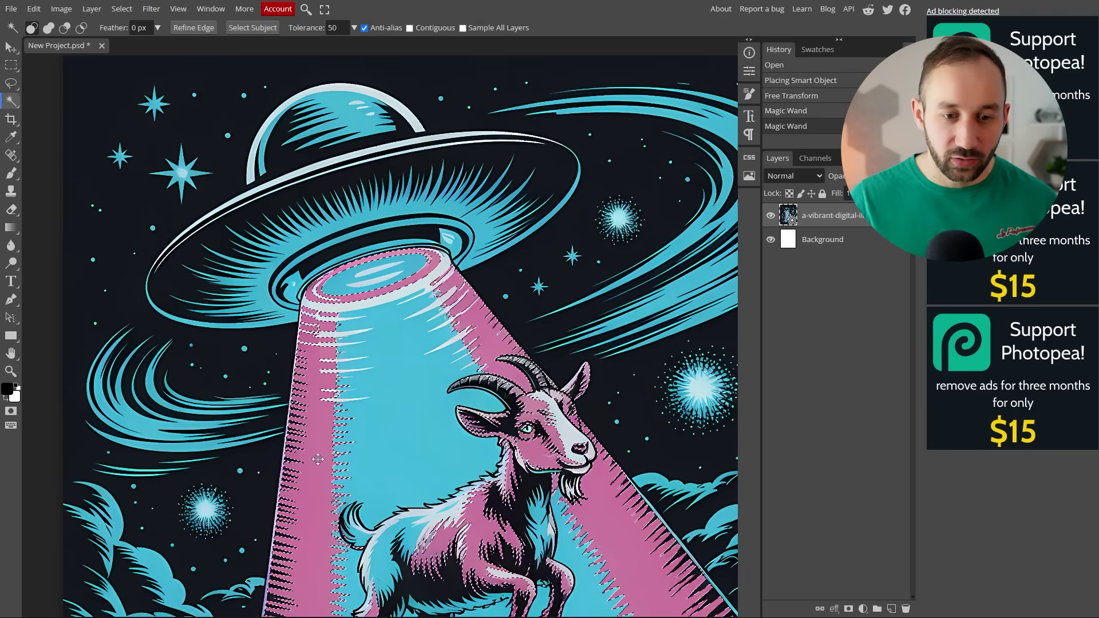
{"action": "scroll", "coordinate": [381, 400], "scroll_direction": "down", "scroll_amount": 2}
{"action": "scroll", "coordinate": [381, 399], "scroll_direction": "down", "scroll_amount": 1}
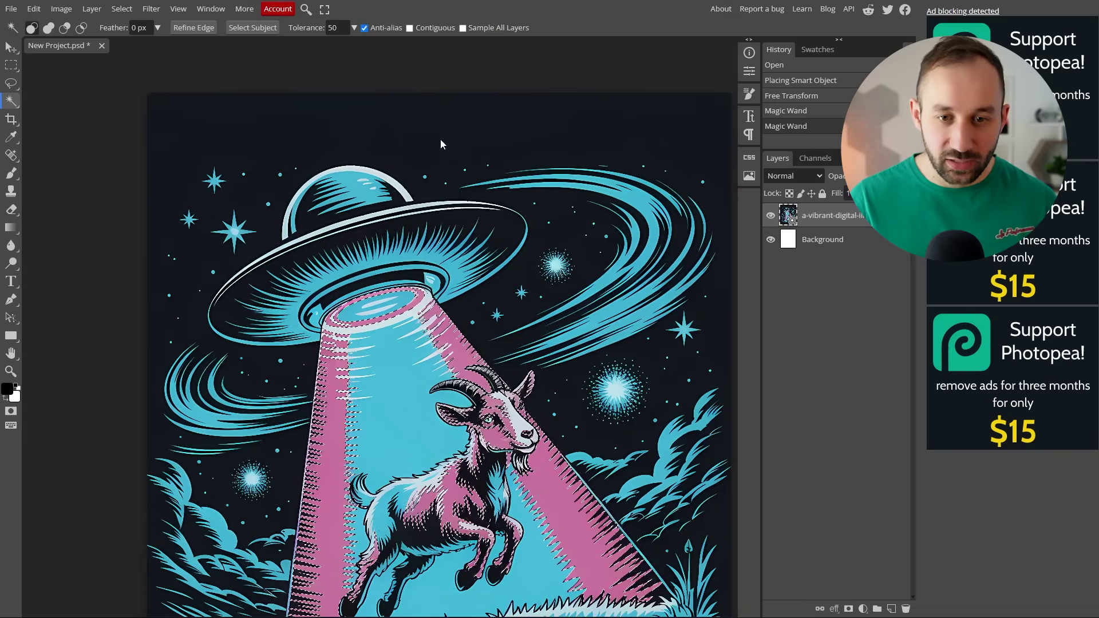
Lower the wand tolerance from 50 to 10 and select the dark background.
{"action": "left_click", "coordinate": [411, 131]}
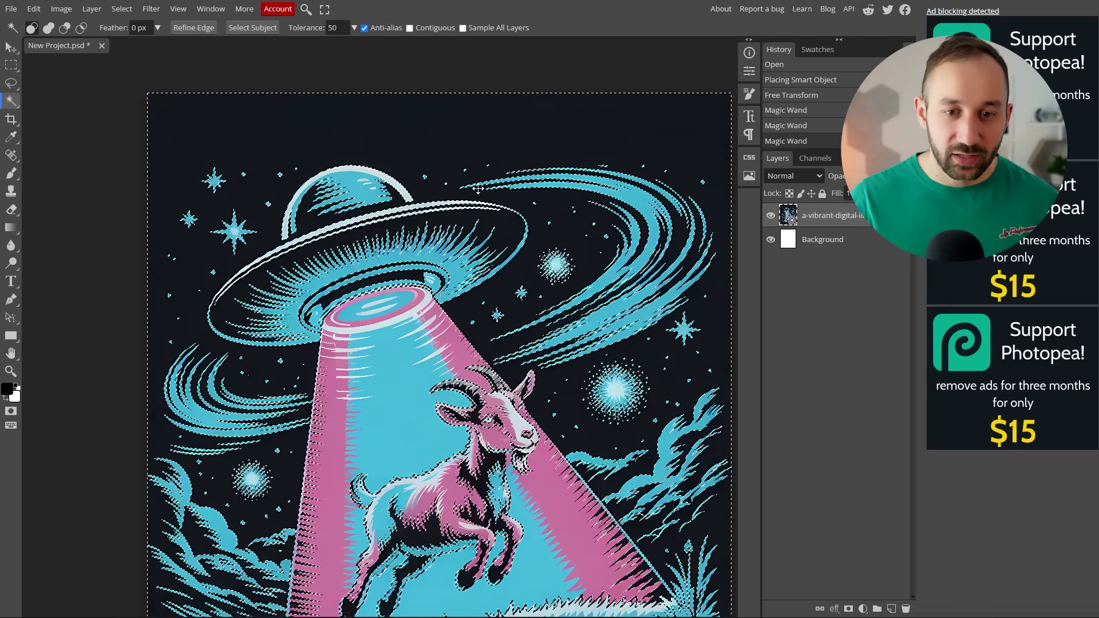
{"action": "key", "text": "alt"}
{"action": "scroll", "coordinate": [495, 537], "scroll_direction": "up", "scroll_amount": 2}
{"action": "scroll", "coordinate": [370, 310], "scroll_direction": "down", "scroll_amount": 4}
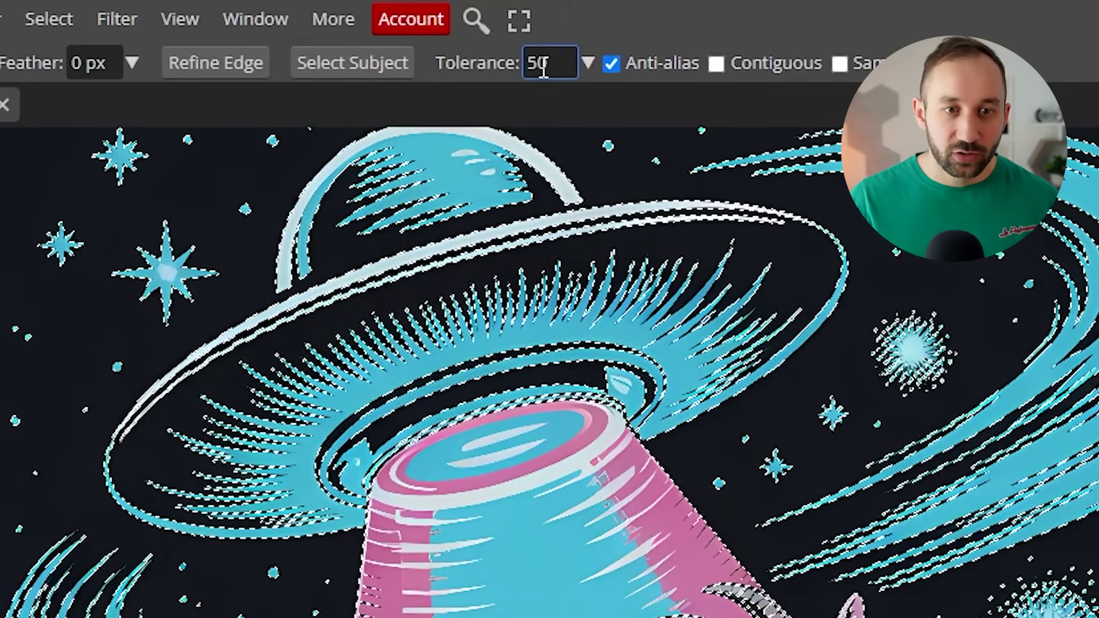
{"action": "double_click", "coordinate": [541, 67]}
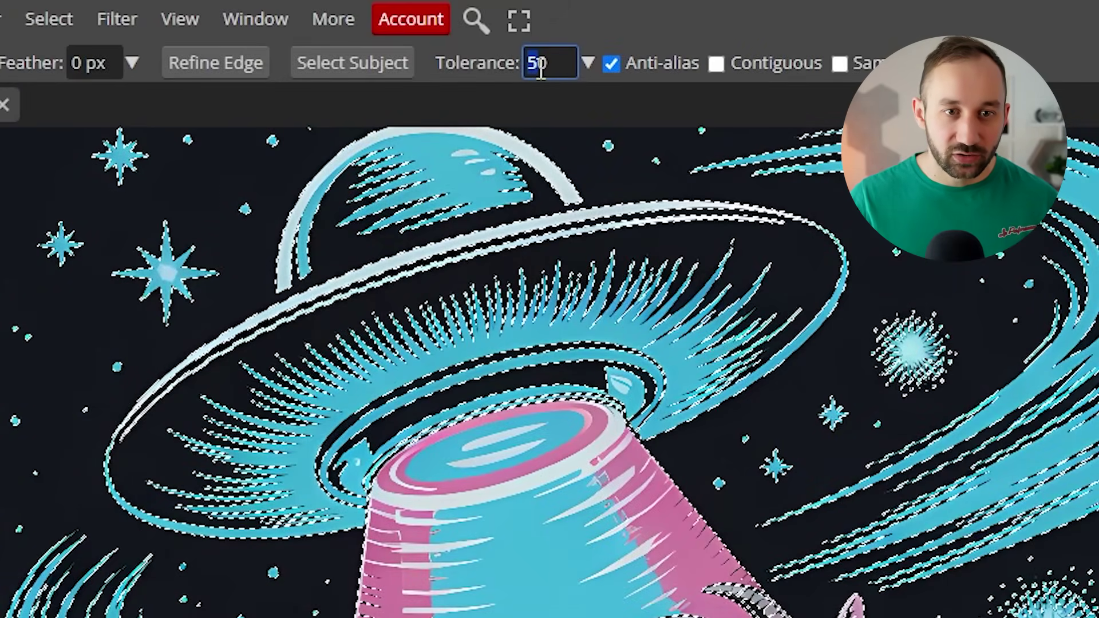
{"action": "type", "text": "10"}
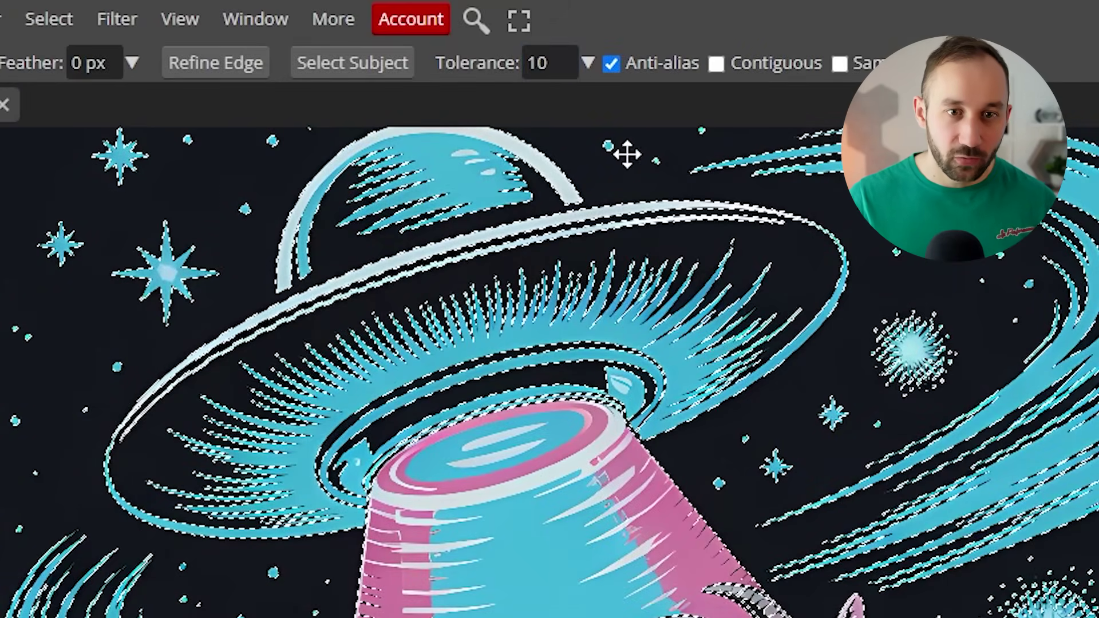
{"action": "left_click", "coordinate": [606, 163]}
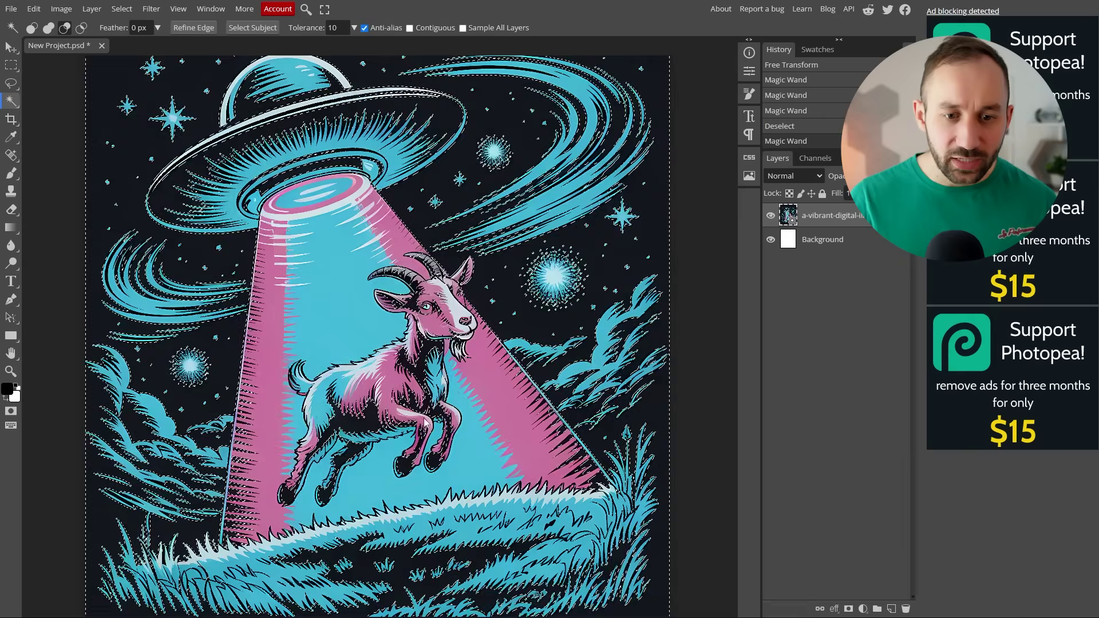
Clear the trial background selections, leaving the wand tolerance at 90.
{"action": "scroll", "coordinate": [136, 473], "scroll_direction": "up", "scroll_amount": 3}
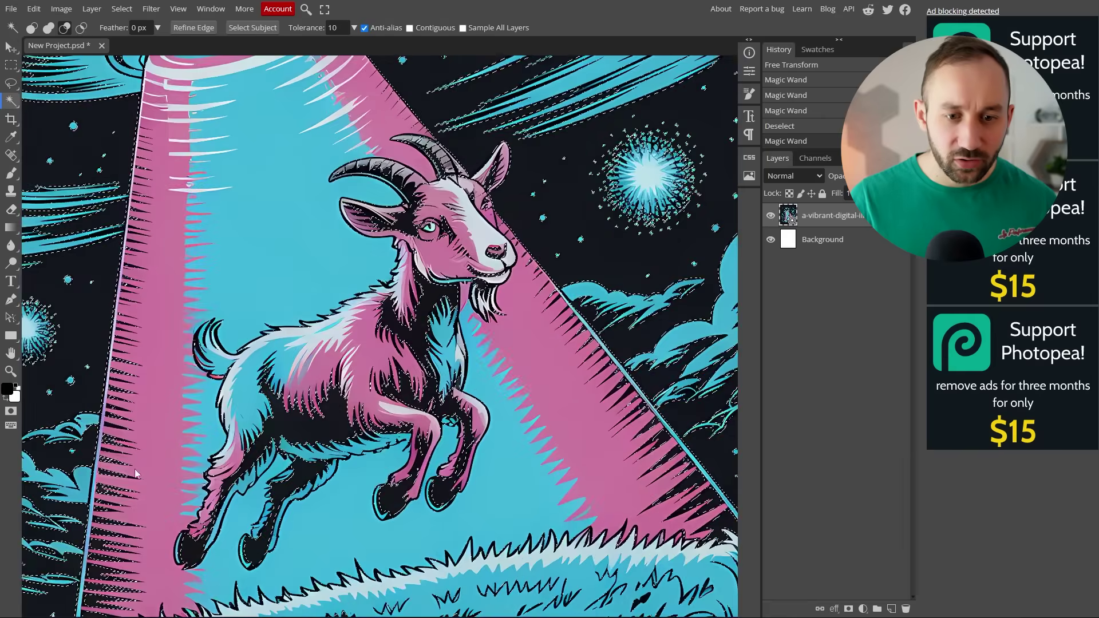
{"action": "scroll", "coordinate": [135, 473], "scroll_direction": "up", "scroll_amount": 6}
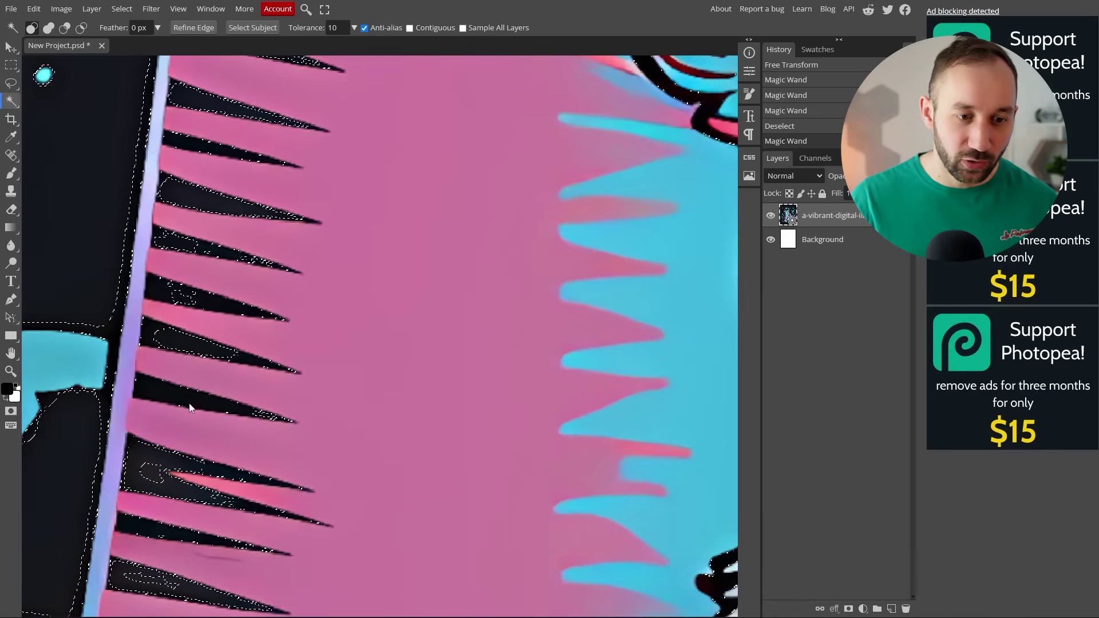
{"action": "scroll", "coordinate": [94, 259], "scroll_direction": "down", "scroll_amount": 1}
{"action": "key", "text": "ctrl+d"}
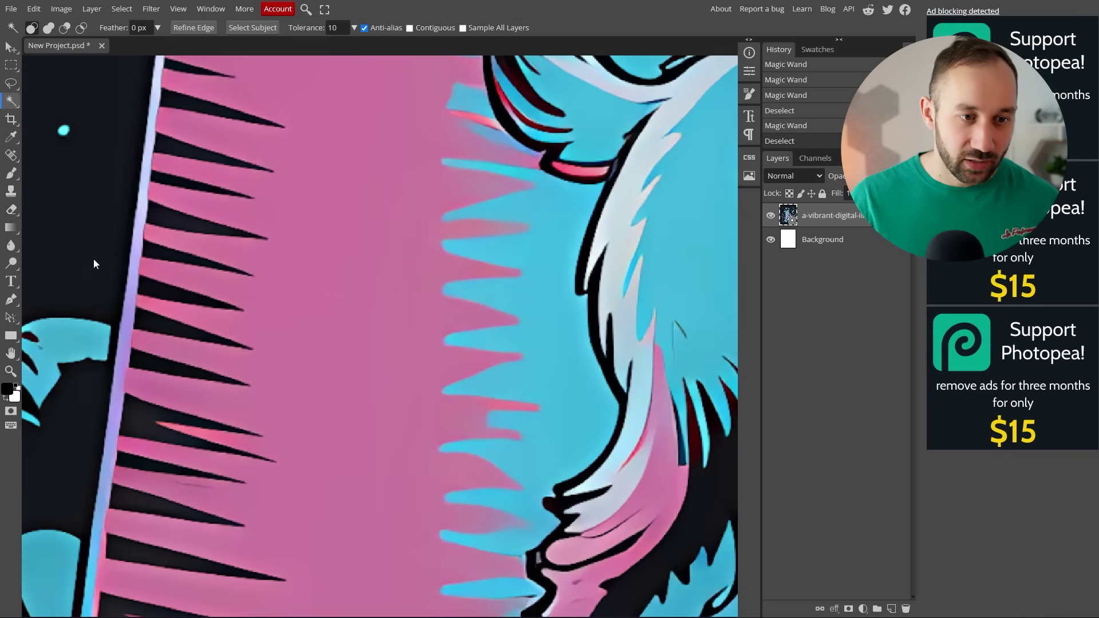
{"action": "left_click", "coordinate": [91, 258]}
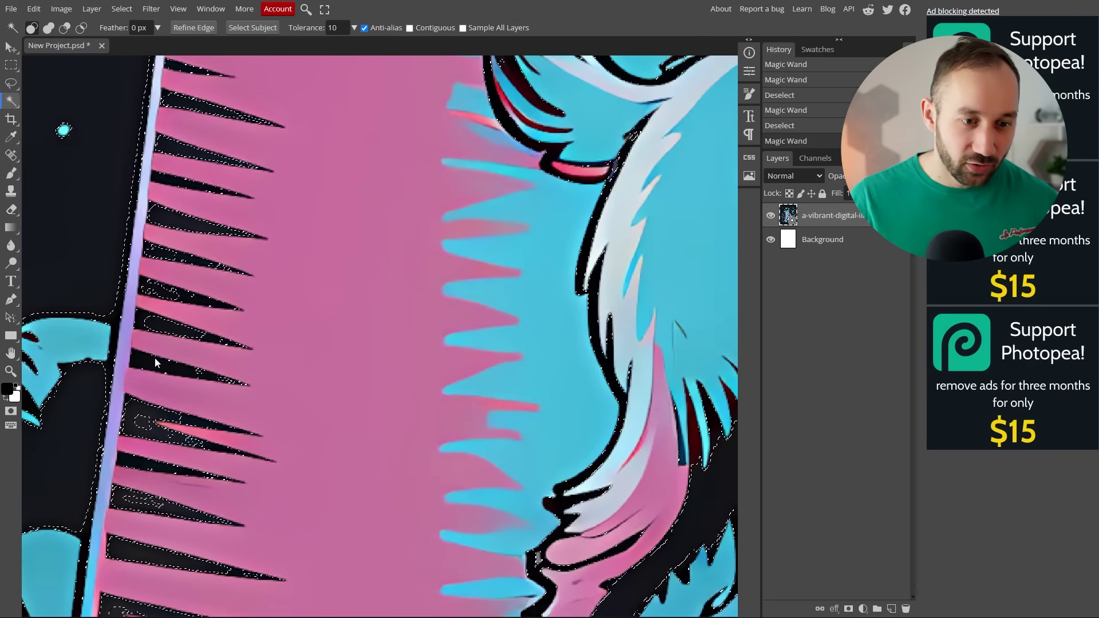
{"action": "scroll", "coordinate": [160, 336], "scroll_direction": "up", "scroll_amount": 3}
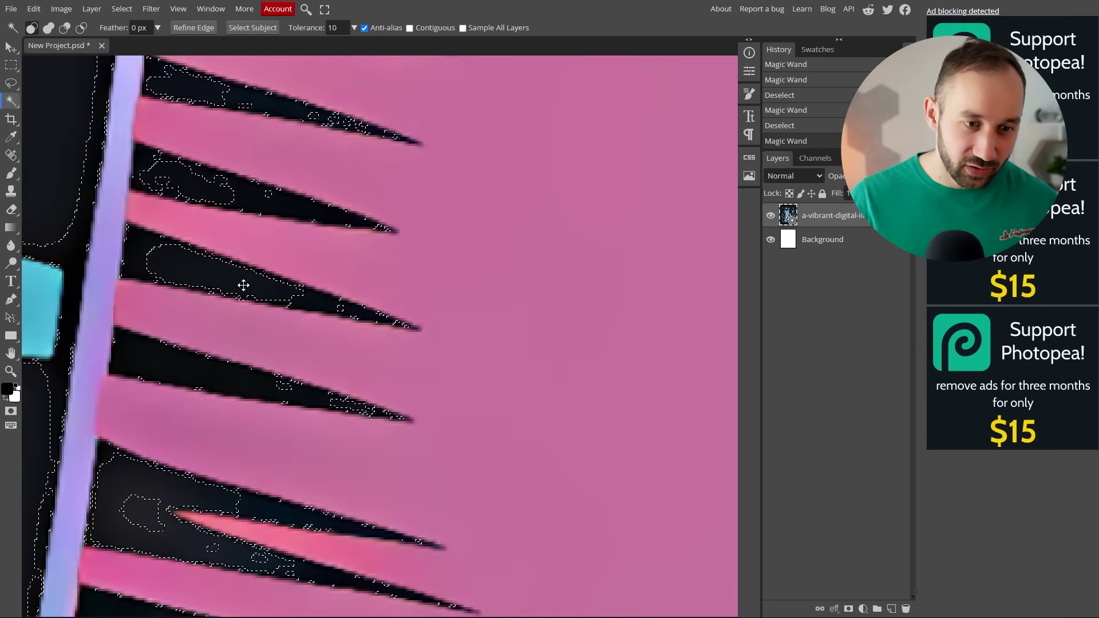
{"action": "key", "text": "ctrl+d"}
{"action": "scroll", "coordinate": [140, 259], "scroll_direction": "down", "scroll_amount": 5}
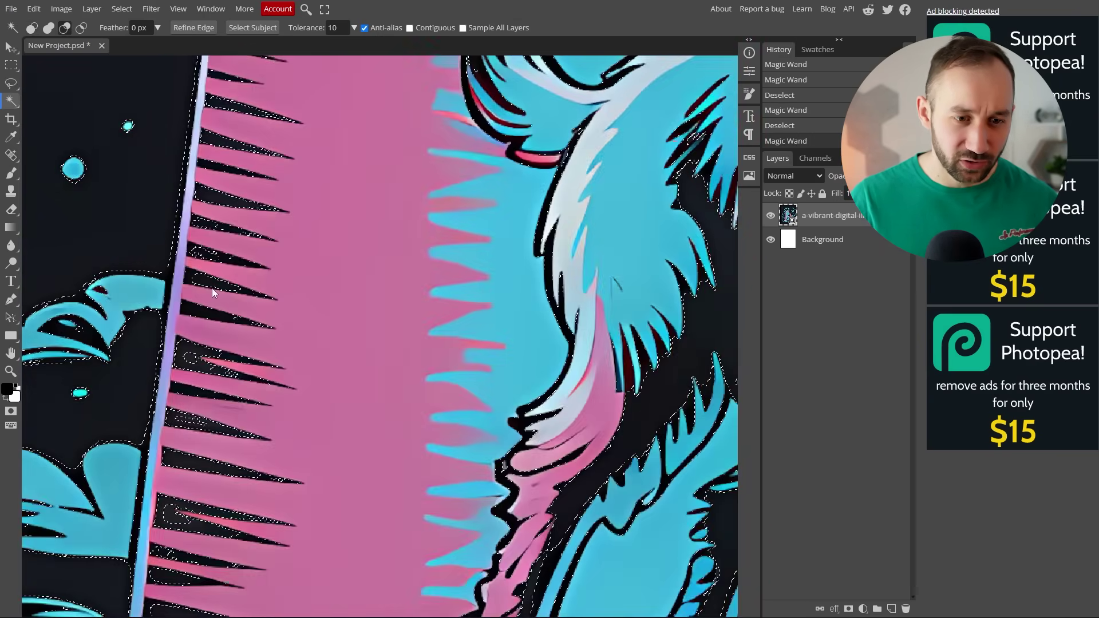
{"action": "scroll", "coordinate": [179, 260], "scroll_direction": "down", "scroll_amount": 2}
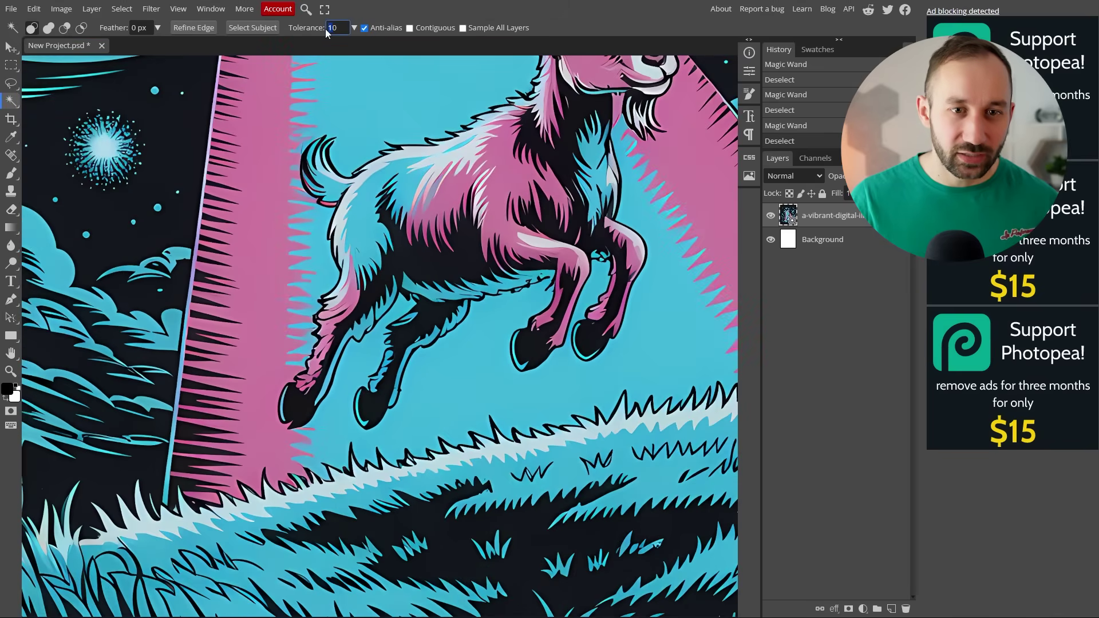
{"action": "scroll", "coordinate": [301, 183], "scroll_direction": "down", "scroll_amount": 2}
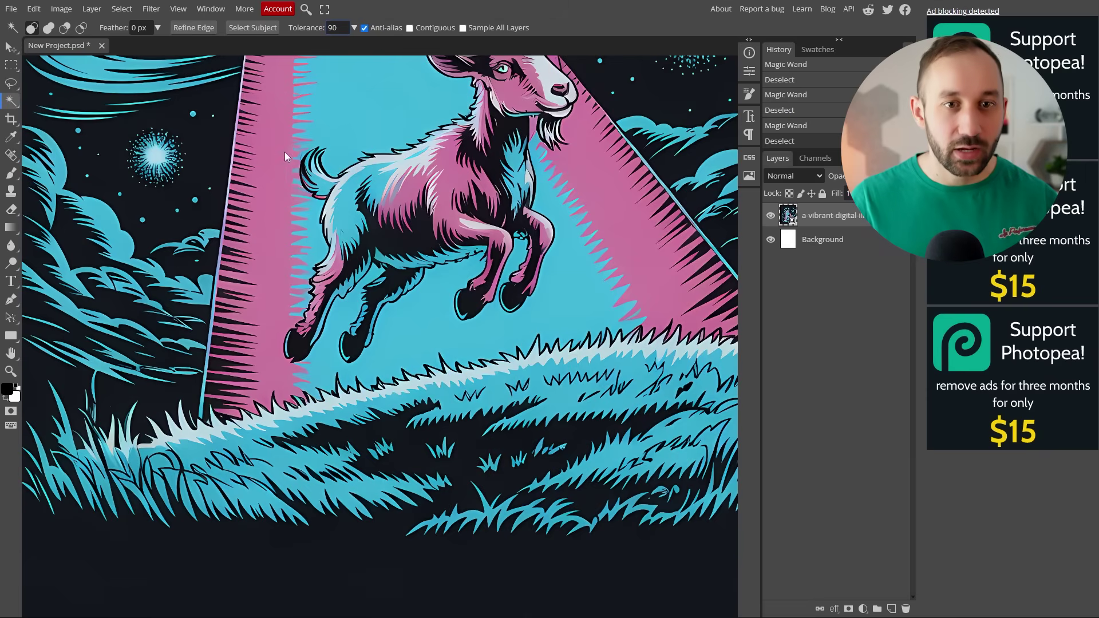
Select the dark background at tolerance 90 and inspect the result.
{"action": "left_click", "coordinate": [217, 131]}
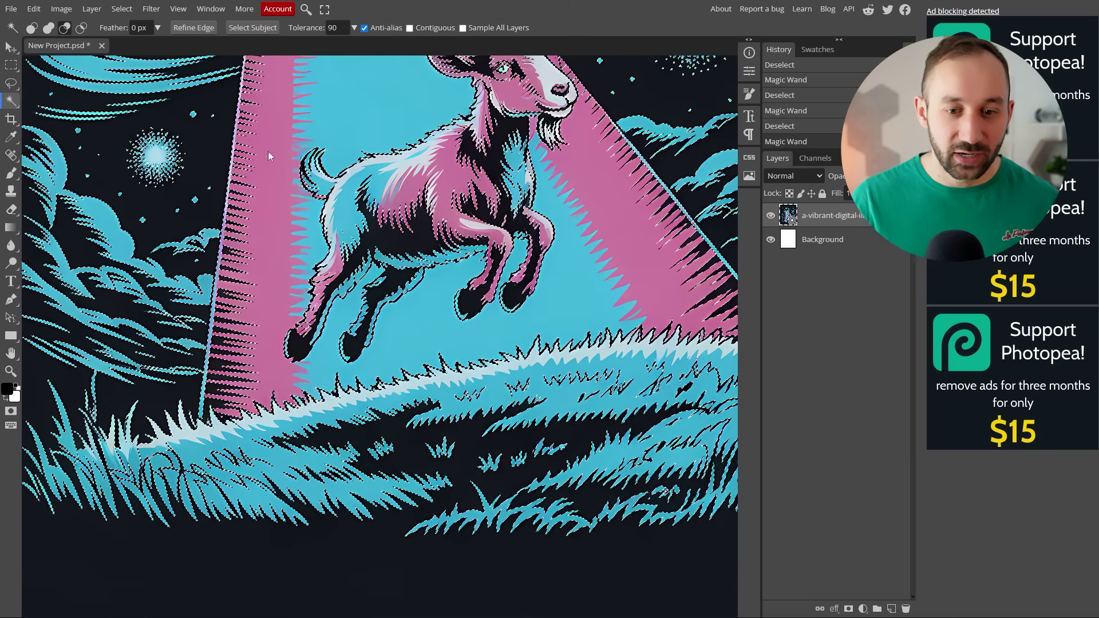
{"action": "scroll", "coordinate": [494, 188], "scroll_direction": "down", "scroll_amount": 1}
{"action": "scroll", "coordinate": [569, 87], "scroll_direction": "down", "scroll_amount": 1}
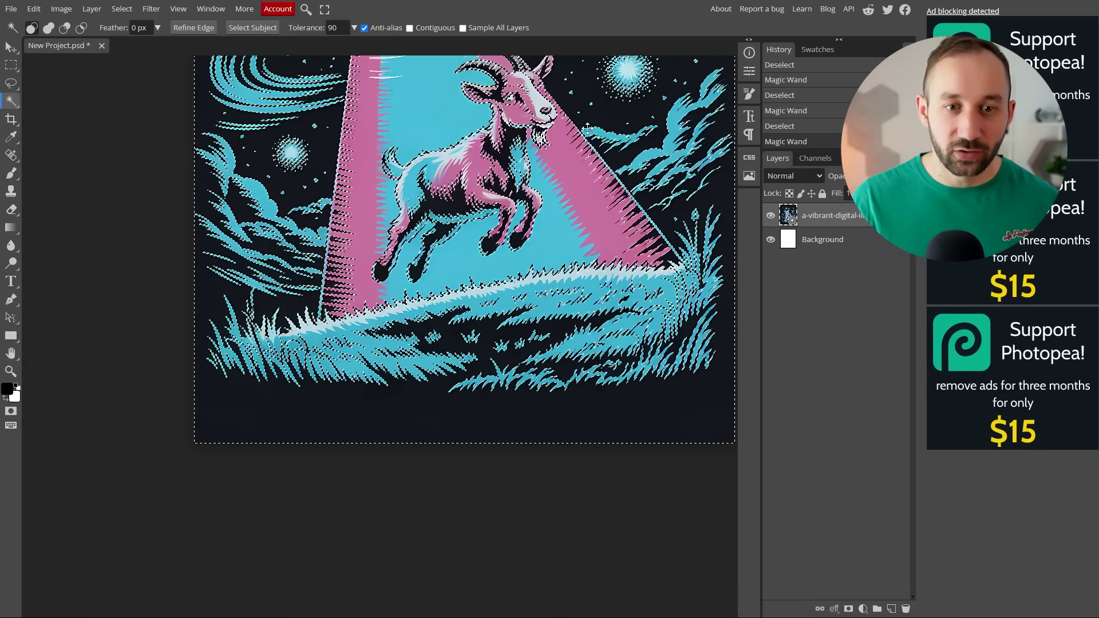
{"action": "scroll", "coordinate": [584, 126], "scroll_direction": "up", "scroll_amount": 3}
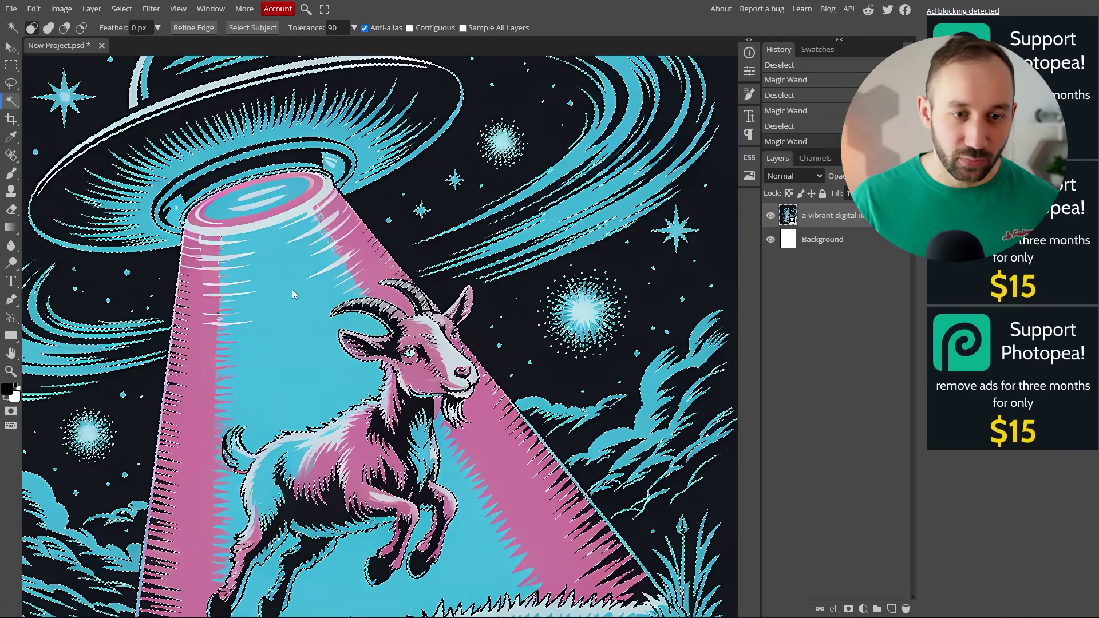
{"action": "scroll", "coordinate": [232, 209], "scroll_direction": "up", "scroll_amount": 3}
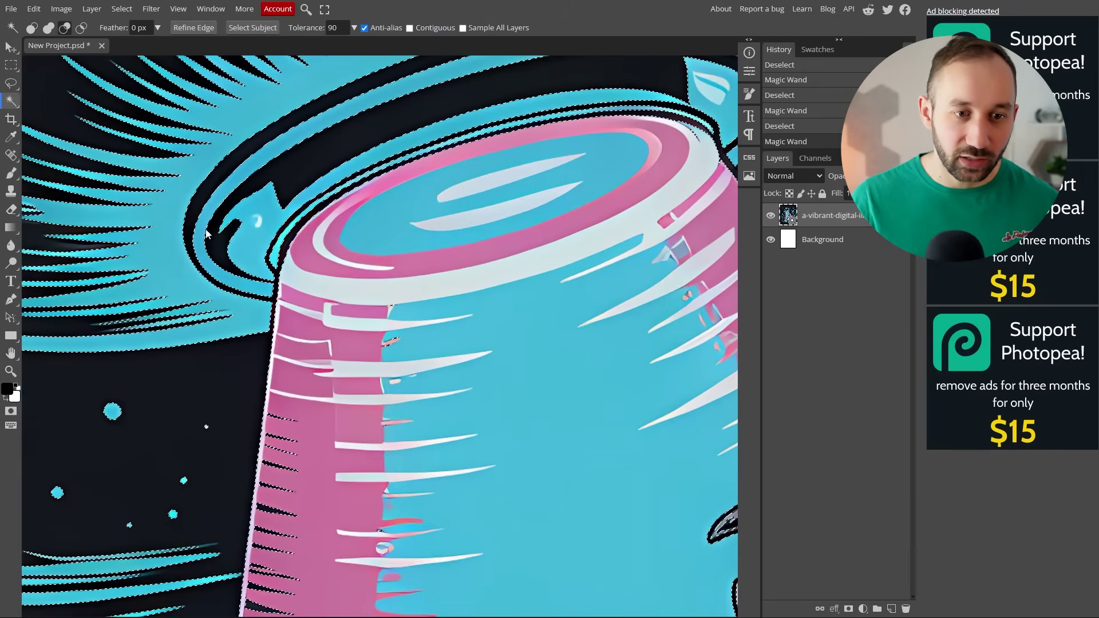
{"action": "scroll", "coordinate": [241, 269], "scroll_direction": "down", "scroll_amount": 3}
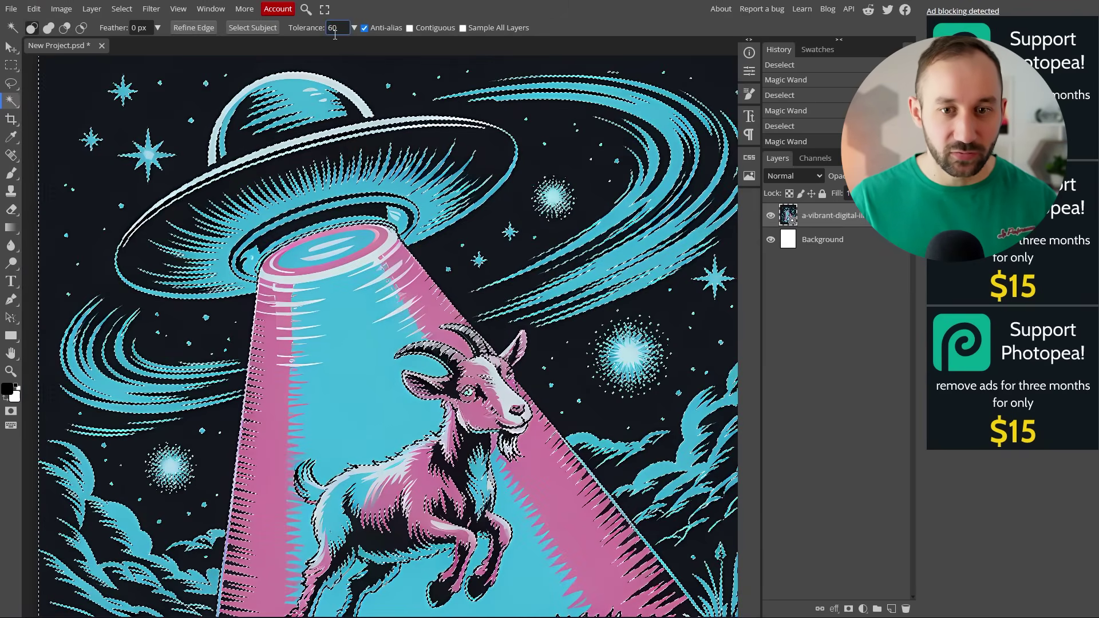
Deselect and reselect the dark background at tolerance 60 with Contiguous on.
{"action": "key", "text": "ctrl+d"}
{"action": "scroll", "coordinate": [553, 212], "scroll_direction": "up", "scroll_amount": 5}
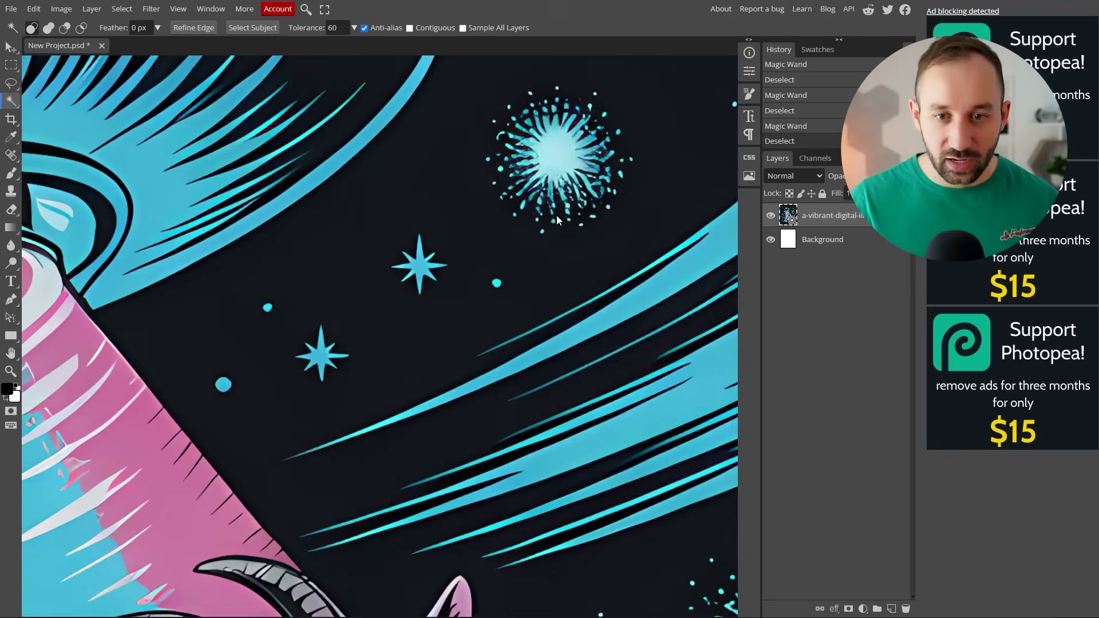
{"action": "scroll", "coordinate": [556, 220], "scroll_direction": "down", "scroll_amount": 4}
{"action": "left_click", "coordinate": [430, 475]}
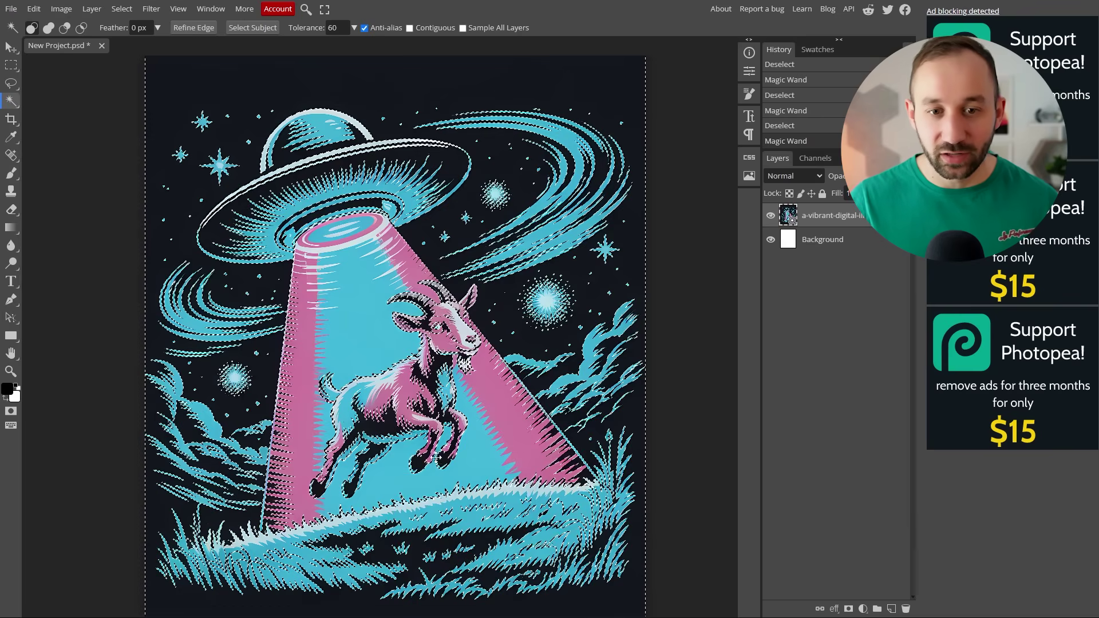
{"action": "scroll", "coordinate": [284, 411], "scroll_direction": "up", "scroll_amount": 2}
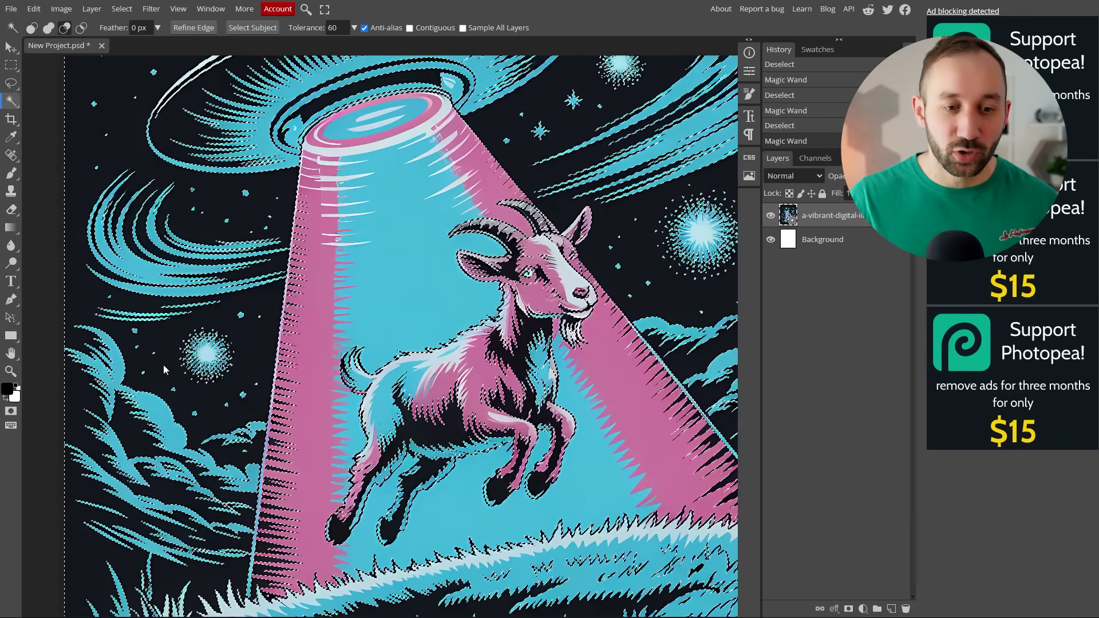
{"action": "scroll", "coordinate": [346, 367], "scroll_direction": "down", "scroll_amount": 2}
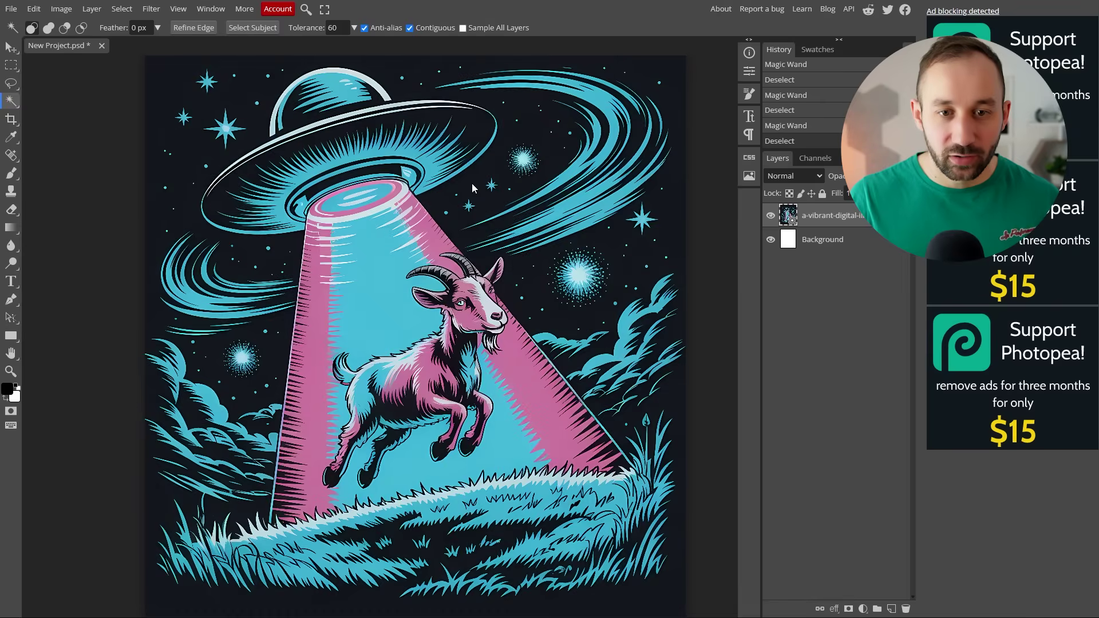
{"action": "left_click", "coordinate": [473, 187]}
Alt-click to subtract the goat's dark belly from the background selection.
{"action": "key", "text": "alt"}
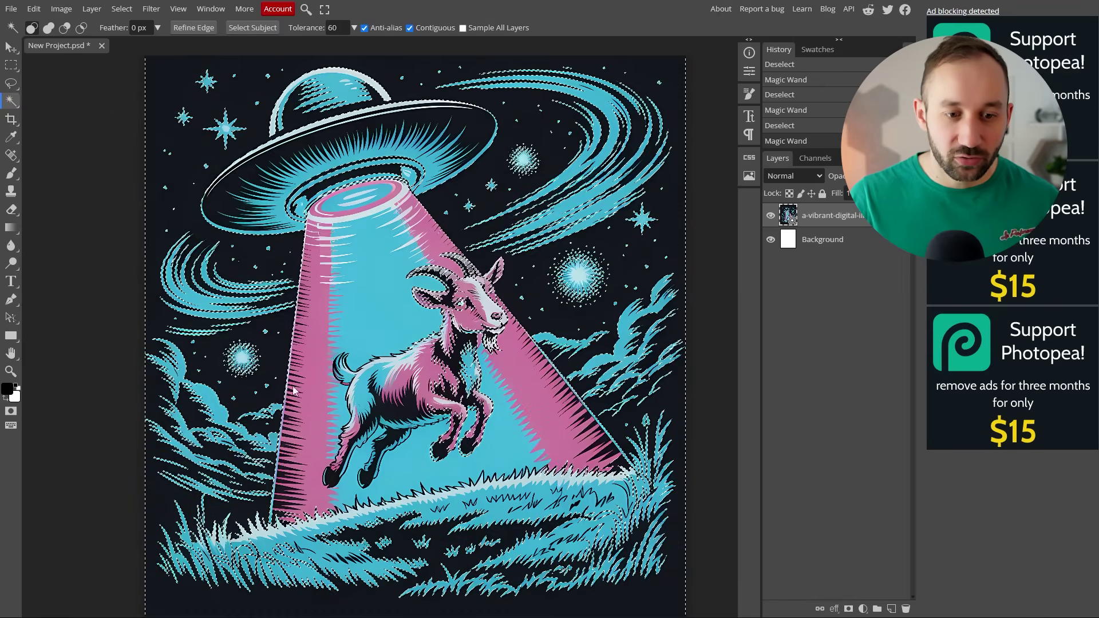
{"action": "scroll", "coordinate": [296, 390], "scroll_direction": "up", "scroll_amount": 4}
{"action": "scroll", "coordinate": [520, 251], "scroll_direction": "up", "scroll_amount": 4}
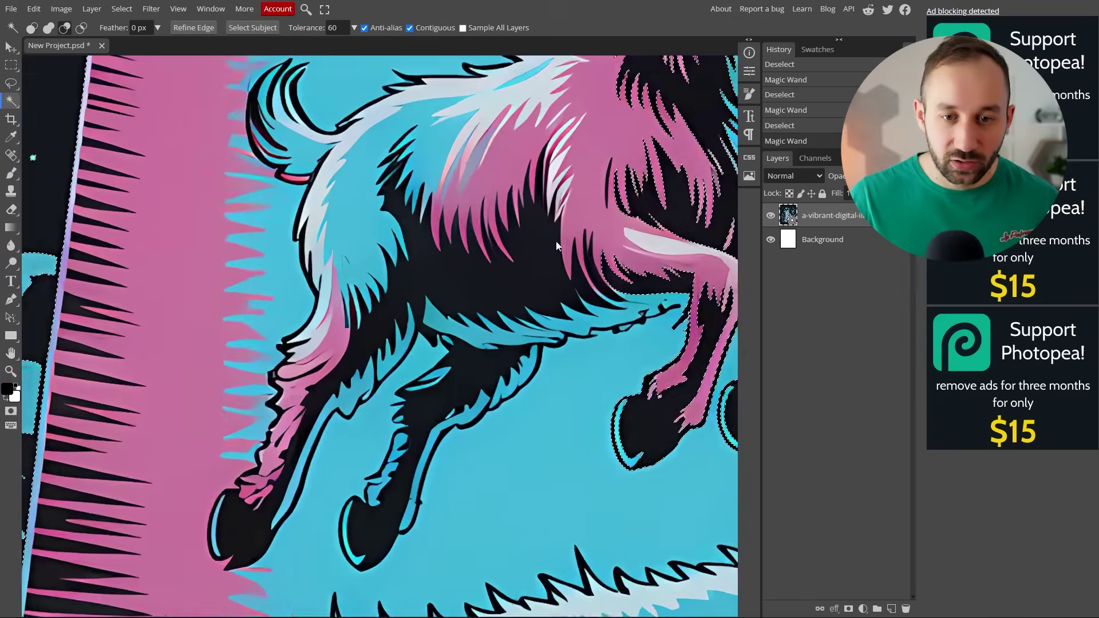
{"action": "scroll", "coordinate": [408, 270], "scroll_direction": "down", "scroll_amount": 8}
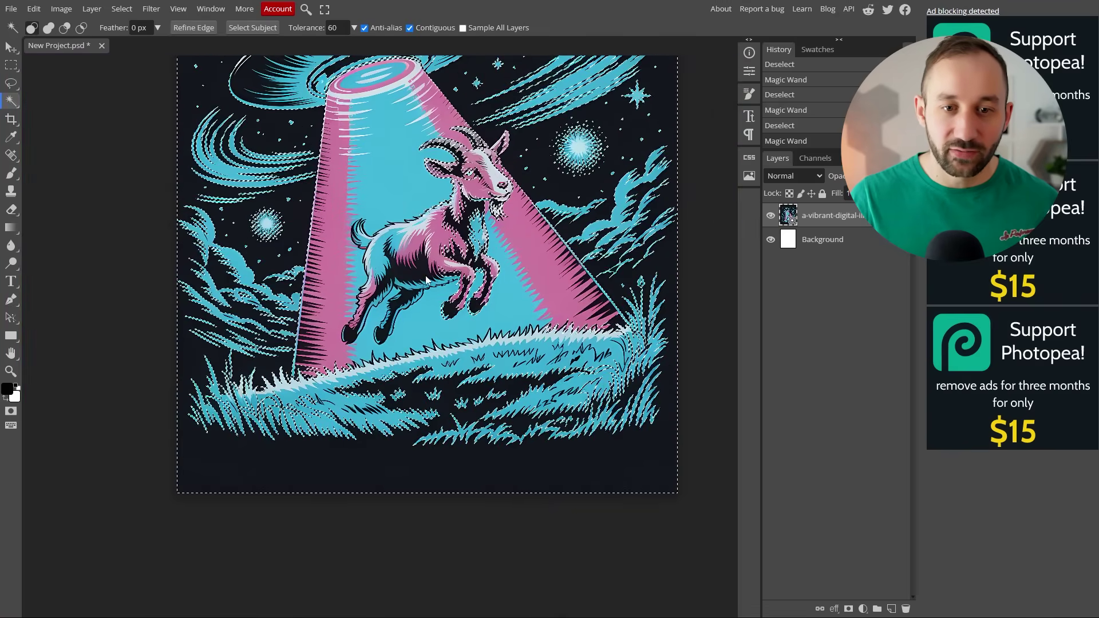
{"action": "left_click", "coordinate": [427, 281]}
{"action": "left_click_drag", "start_coordinate": [534, 156], "coordinate": [517, 263]}
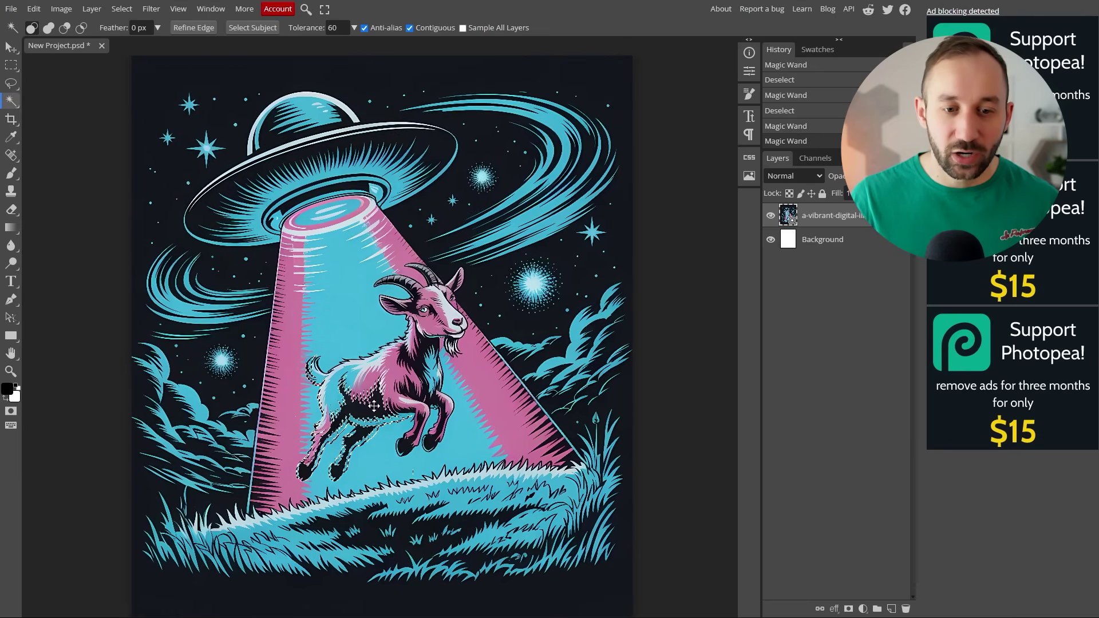
Untick Contiguous and reselect so every dark area in the illustration is selected.
{"action": "left_click", "coordinate": [488, 301]}
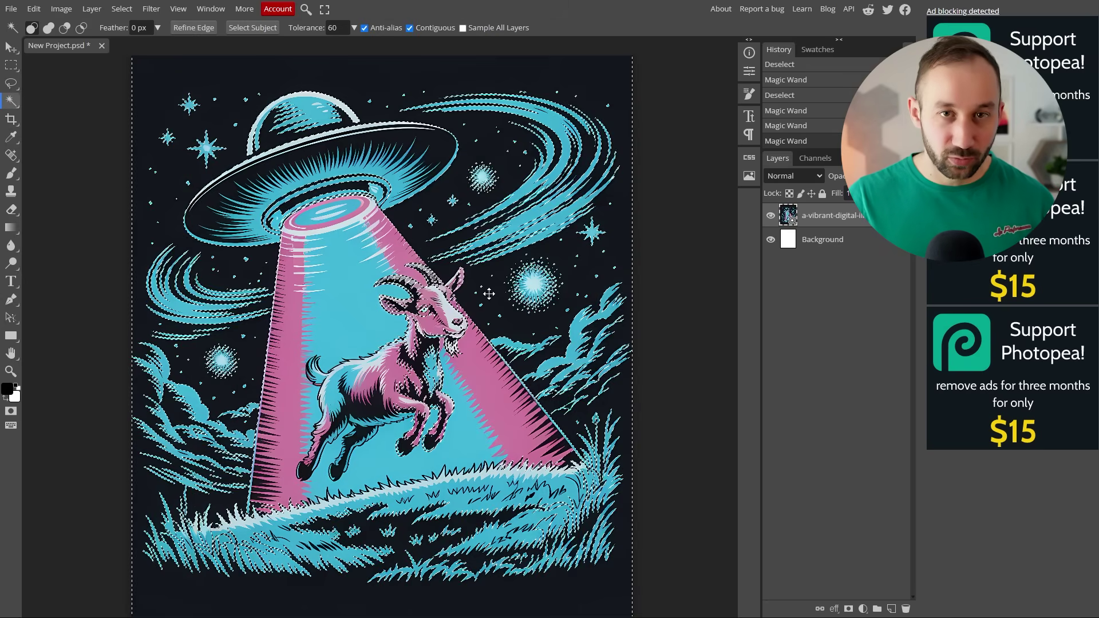
{"action": "scroll", "coordinate": [364, 425], "scroll_direction": "up", "scroll_amount": 3}
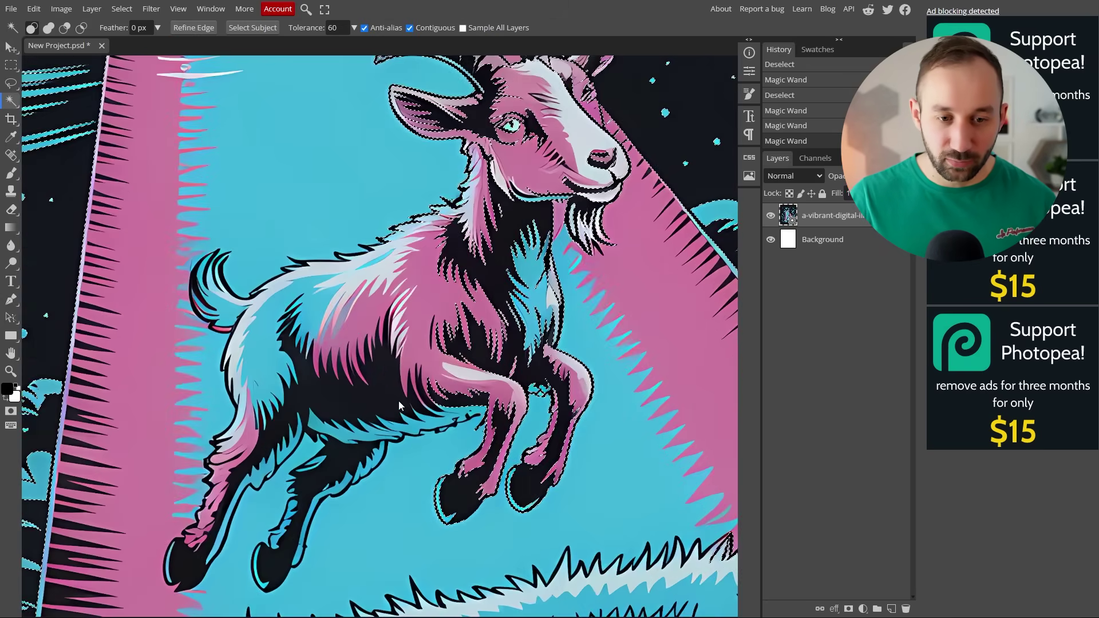
{"action": "scroll", "coordinate": [463, 256], "scroll_direction": "down", "scroll_amount": 1}
{"action": "scroll", "coordinate": [461, 256], "scroll_direction": "down", "scroll_amount": 2}
{"action": "left_click", "coordinate": [409, 29]}
{"action": "key", "text": "ctrl+d"}
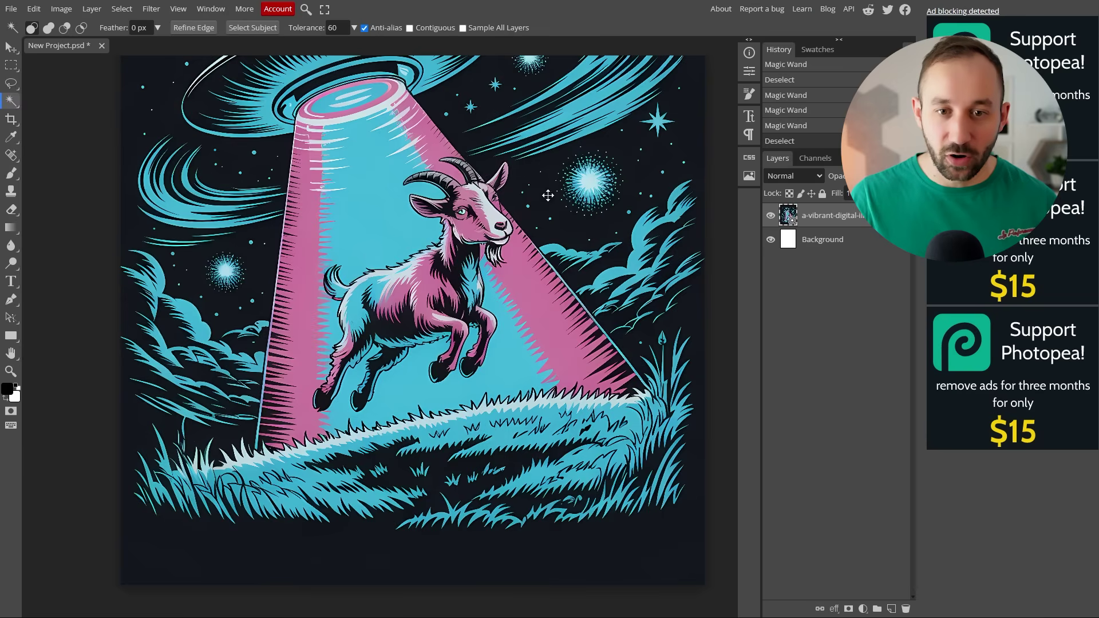
{"action": "left_click", "coordinate": [548, 195]}
Invert the dark-background selection to the artwork and add a layer mask from it.
{"action": "scroll", "coordinate": [481, 243], "scroll_direction": "up", "scroll_amount": 3}
{"action": "scroll", "coordinate": [481, 243], "scroll_direction": "down", "scroll_amount": 1}
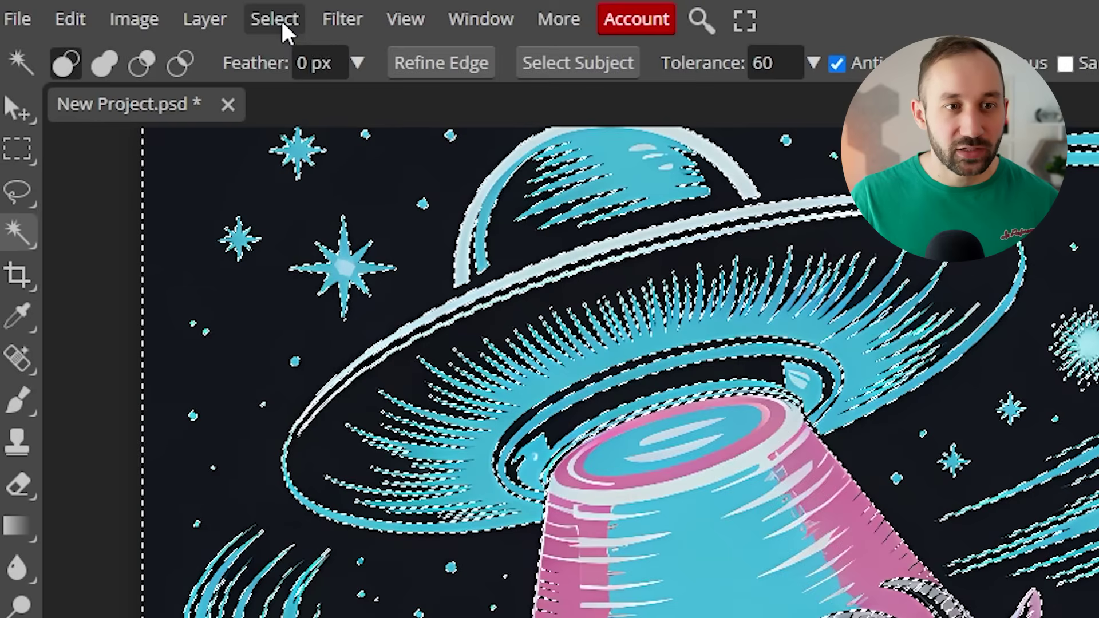
{"action": "left_click", "coordinate": [123, 9]}
{"action": "left_click", "coordinate": [292, 143]}
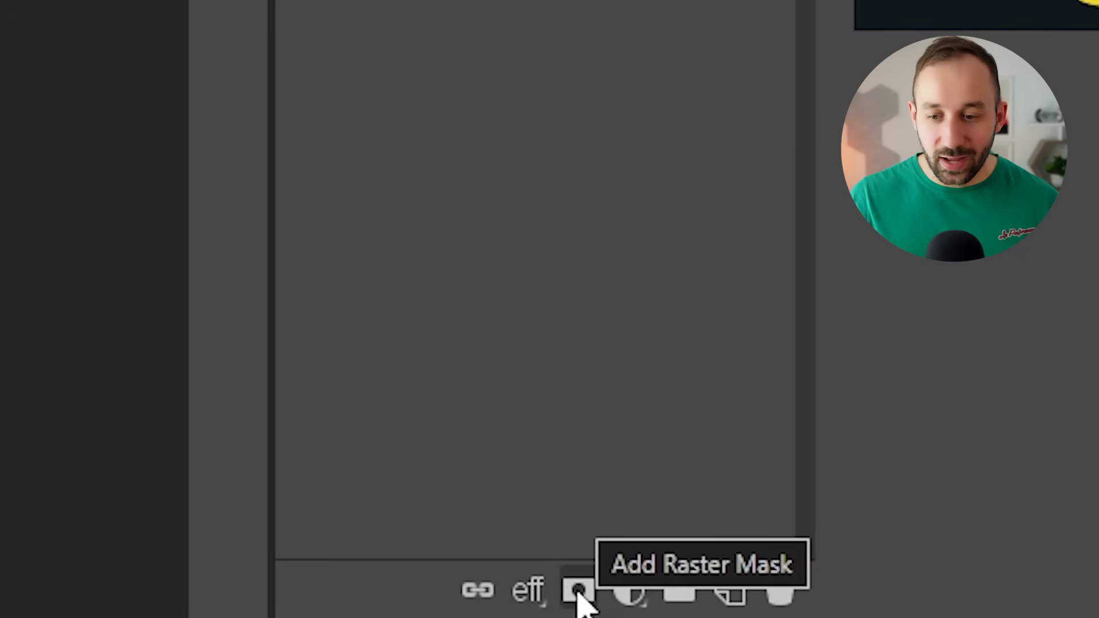
{"action": "left_click", "coordinate": [578, 593]}
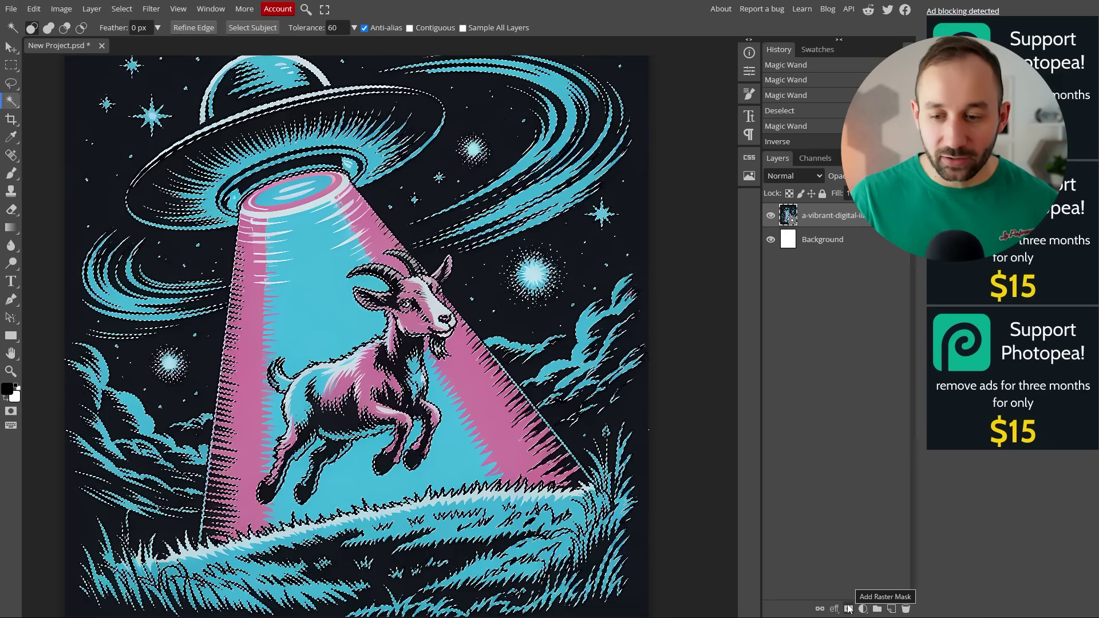
{"action": "left_click", "coordinate": [850, 609]}
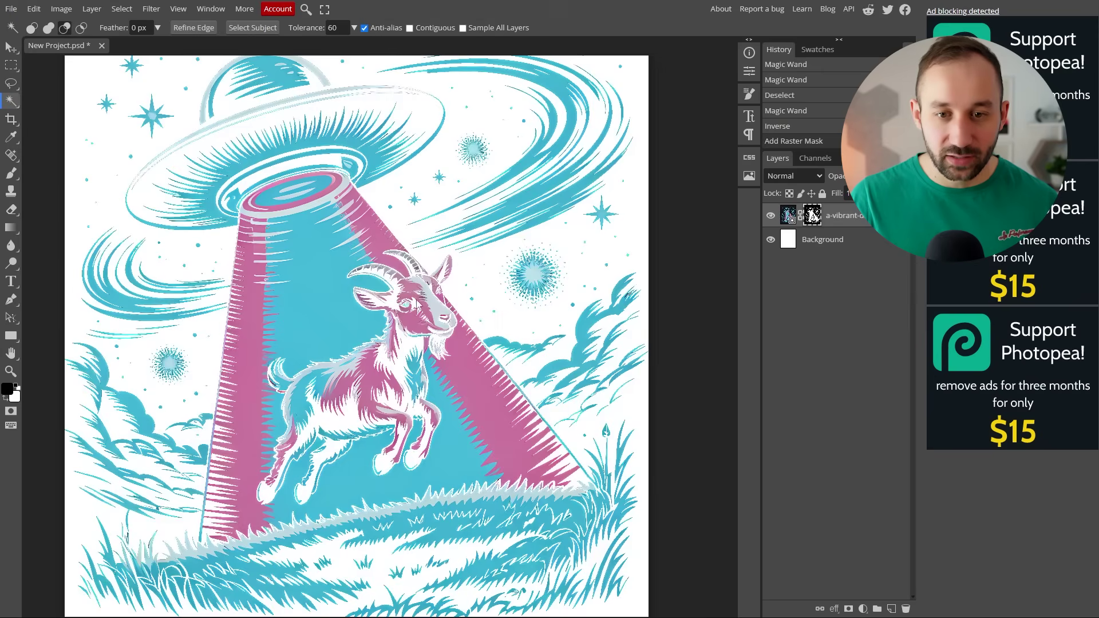
Zoom and pan around the canvas to inspect the mask edges of the UFO-and-goat artwork.
{"action": "scroll", "coordinate": [375, 312], "scroll_direction": "up", "scroll_amount": 2}
{"action": "scroll", "coordinate": [308, 522], "scroll_direction": "up", "scroll_amount": 1}
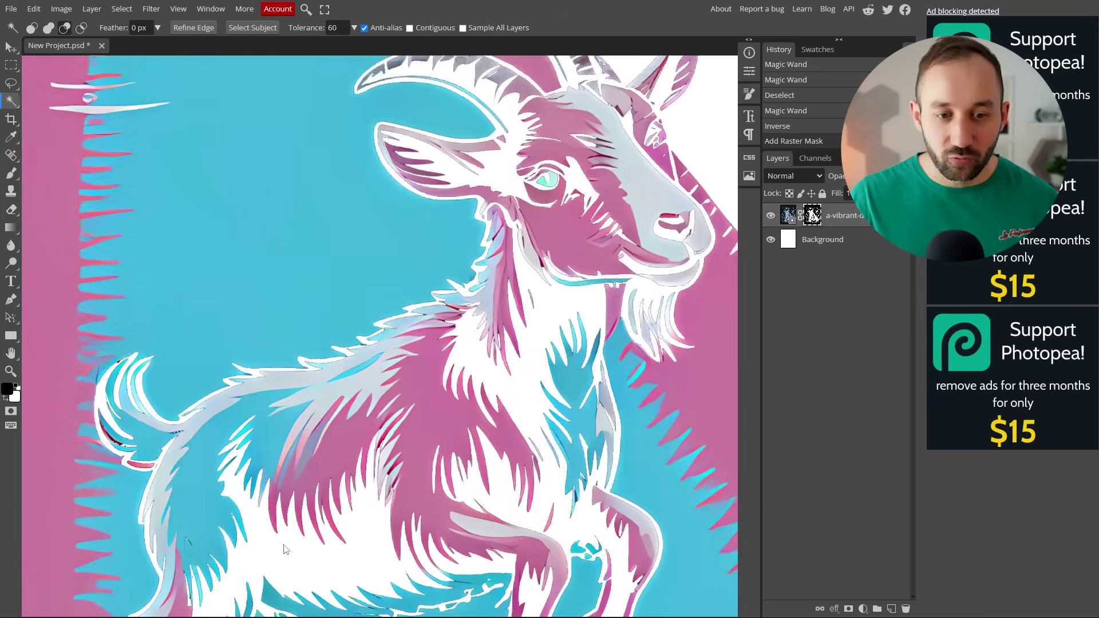
{"action": "scroll", "coordinate": [321, 504], "scroll_direction": "down", "scroll_amount": 2}
{"action": "scroll", "coordinate": [344, 345], "scroll_direction": "up", "scroll_amount": 2}
{"action": "scroll", "coordinate": [344, 345], "scroll_direction": "down", "scroll_amount": 4}
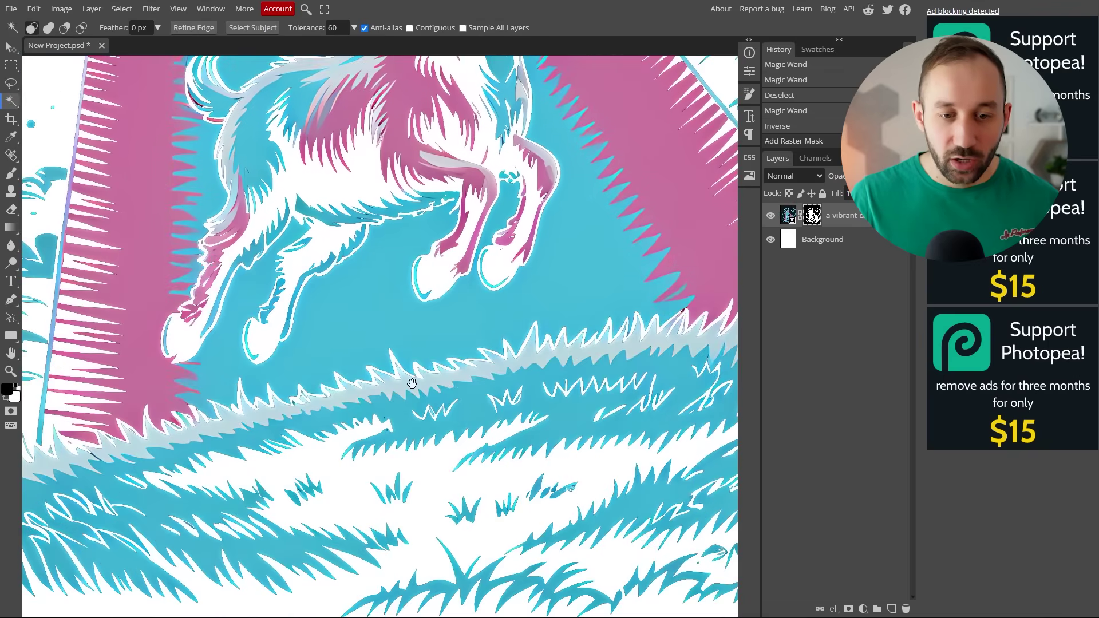
{"action": "scroll", "coordinate": [312, 355], "scroll_direction": "up", "scroll_amount": 1}
{"action": "scroll", "coordinate": [312, 355], "scroll_direction": "up", "scroll_amount": 1}
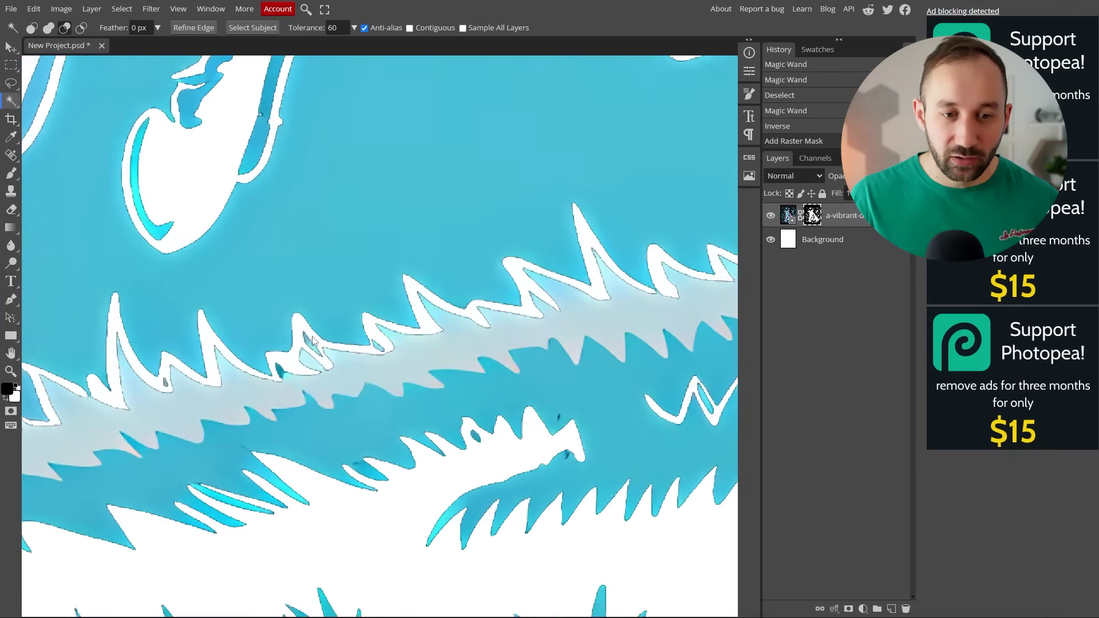
{"action": "scroll", "coordinate": [343, 321], "scroll_direction": "down", "scroll_amount": 3}
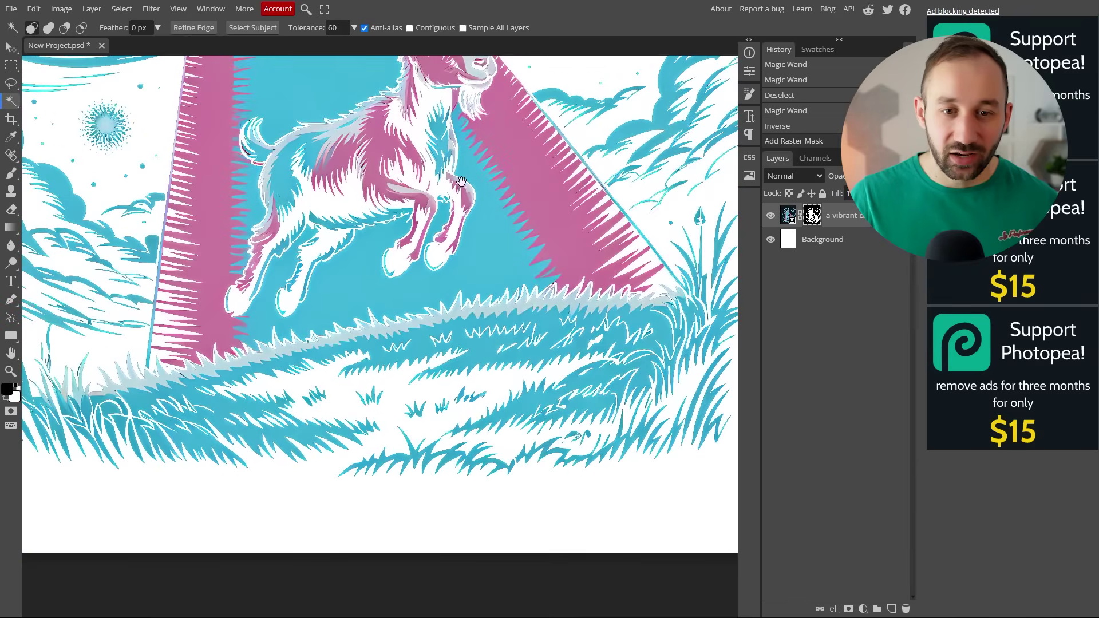
{"action": "scroll", "coordinate": [401, 286], "scroll_direction": "up", "scroll_amount": 4}
{"action": "scroll", "coordinate": [478, 377], "scroll_direction": "up", "scroll_amount": 4}
{"action": "scroll", "coordinate": [477, 378], "scroll_direction": "down", "scroll_amount": 4}
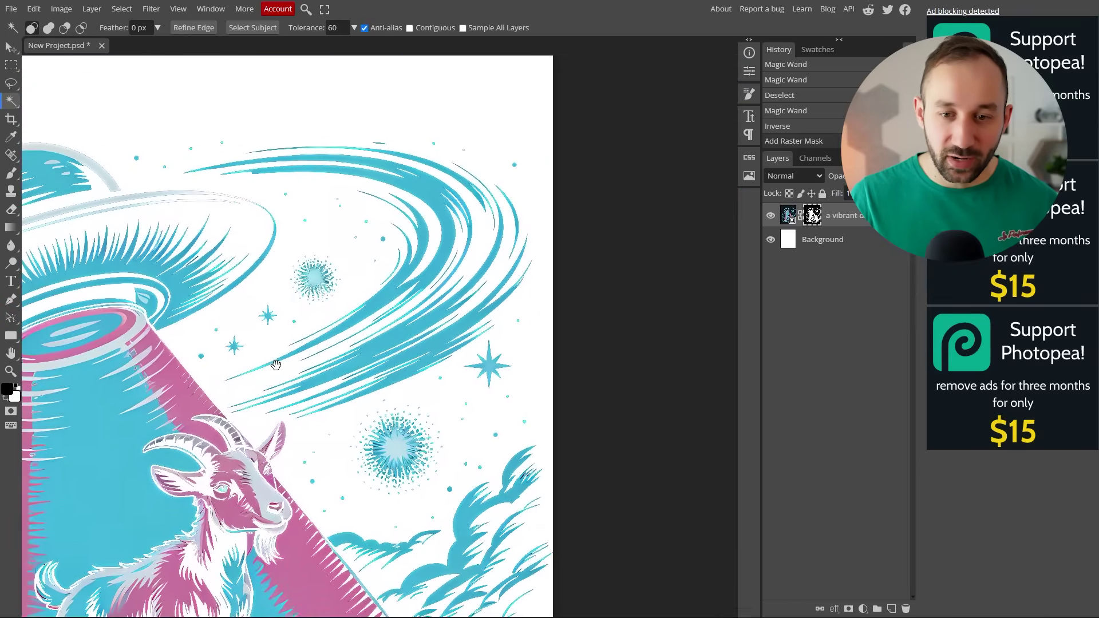
{"action": "scroll", "coordinate": [447, 258], "scroll_direction": "left", "scroll_amount": 5}
{"action": "scroll", "coordinate": [422, 160], "scroll_direction": "down", "scroll_amount": 4}
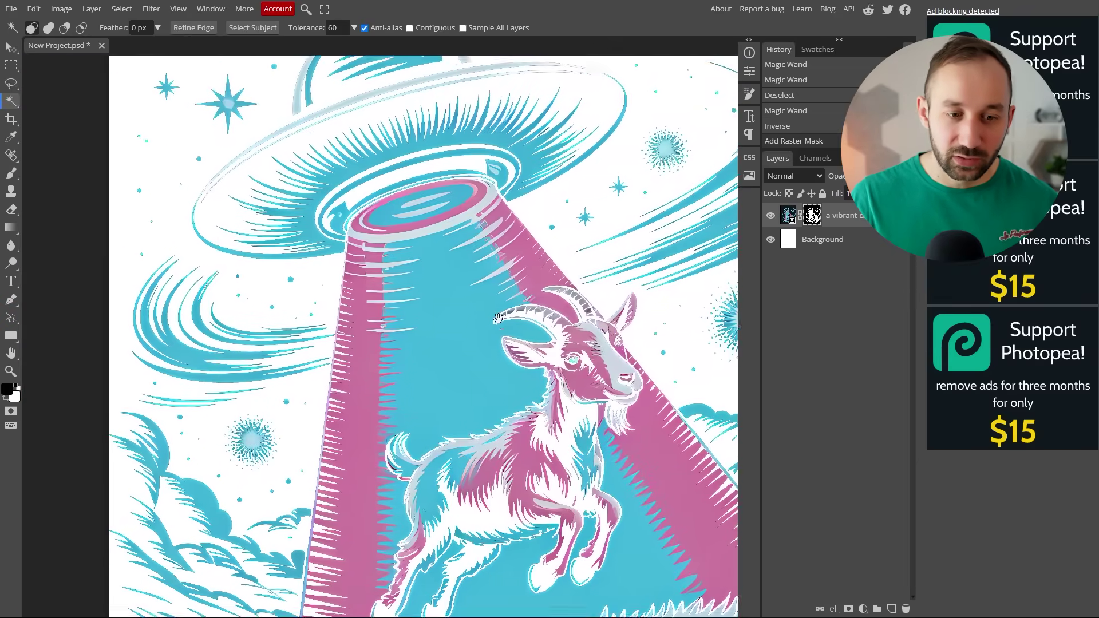
{"action": "scroll", "coordinate": [194, 372], "scroll_direction": "up", "scroll_amount": 4}
{"action": "scroll", "coordinate": [192, 373], "scroll_direction": "down", "scroll_amount": 5}
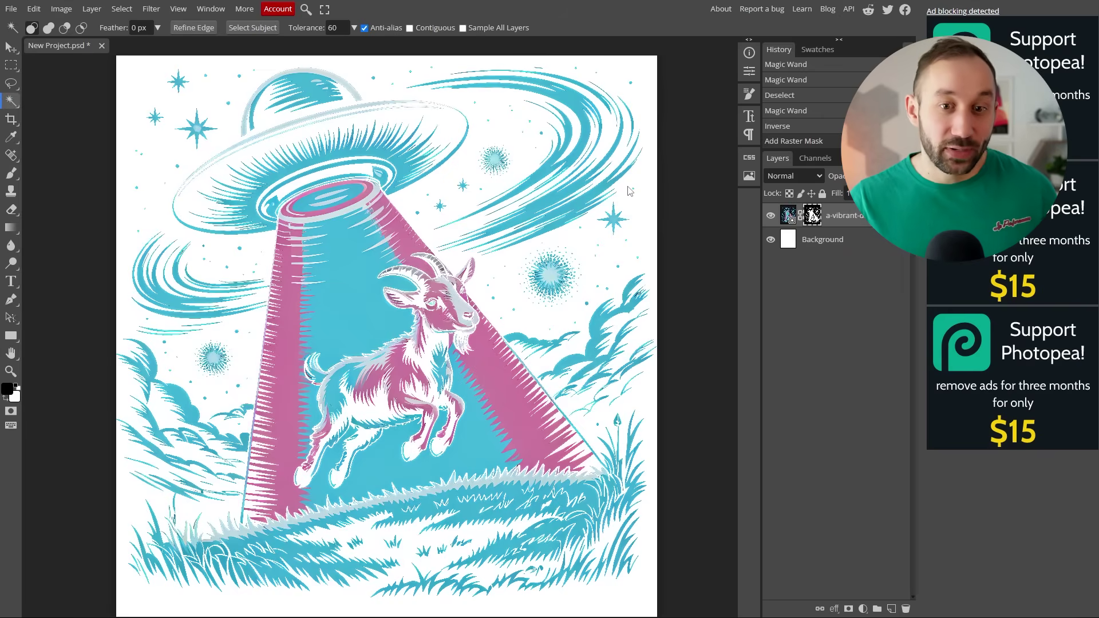
{"action": "scroll", "coordinate": [260, 415], "scroll_direction": "up", "scroll_amount": 8}
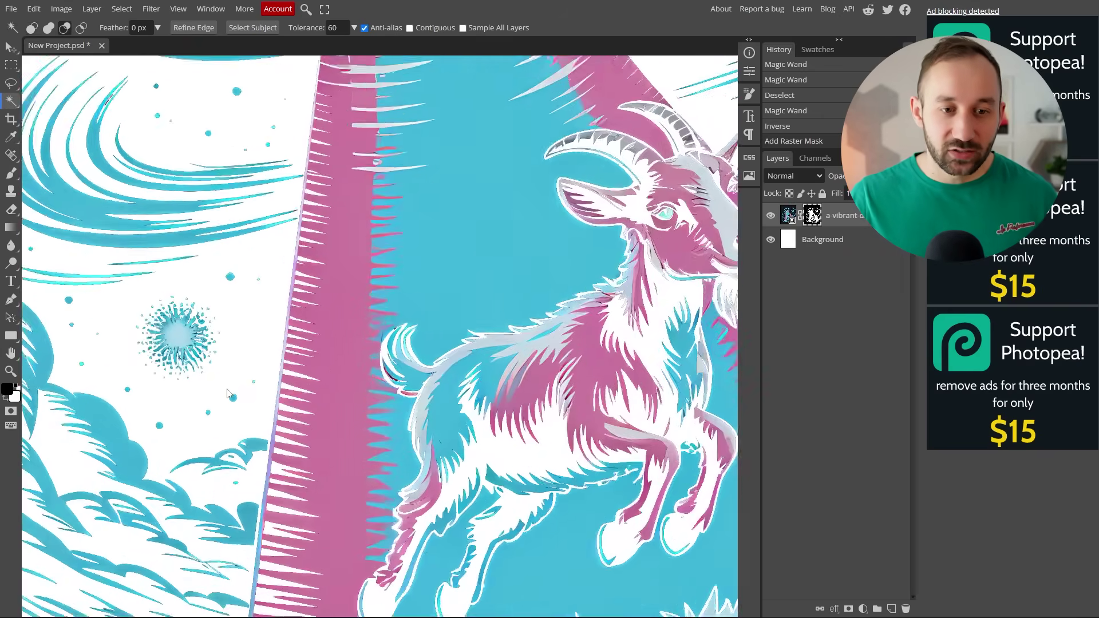
{"action": "scroll", "coordinate": [261, 415], "scroll_direction": "down", "scroll_amount": 8}
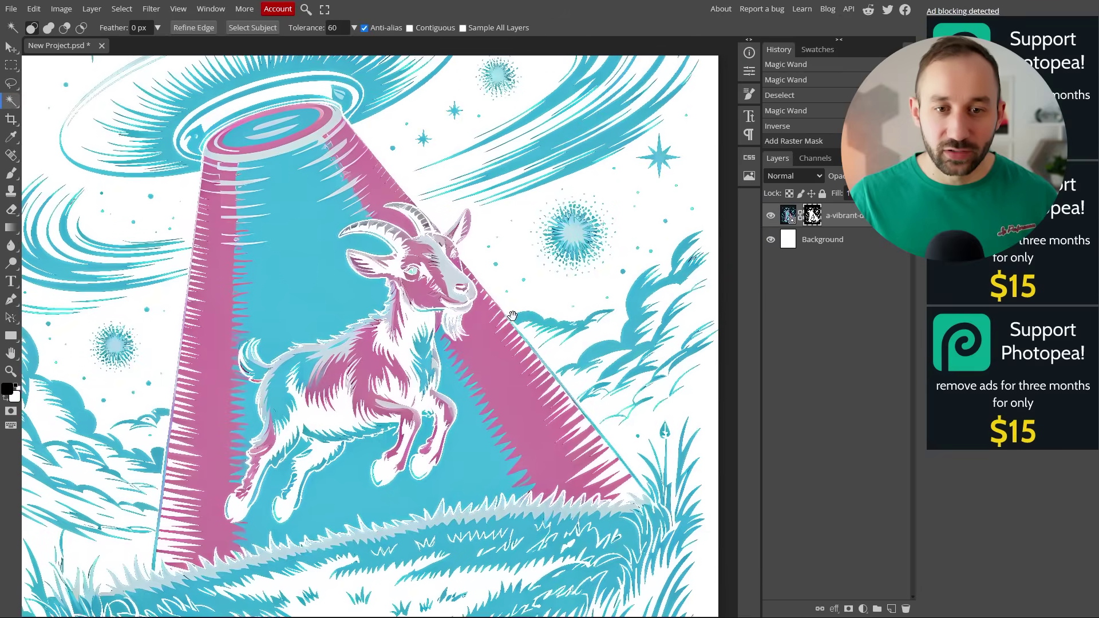
{"action": "scroll", "coordinate": [451, 253], "scroll_direction": "down", "scroll_amount": 3}
{"action": "scroll", "coordinate": [528, 181], "scroll_direction": "down", "scroll_amount": 2}
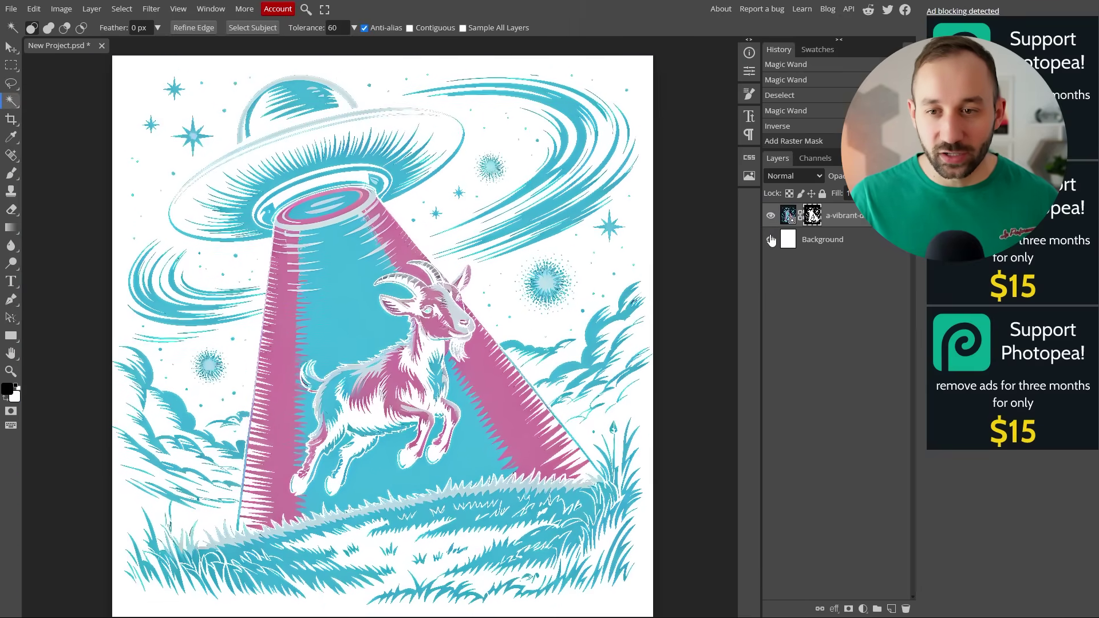
Hide the white Background layer and bring the upper-right stars into view.
{"action": "left_click", "coordinate": [771, 240]}
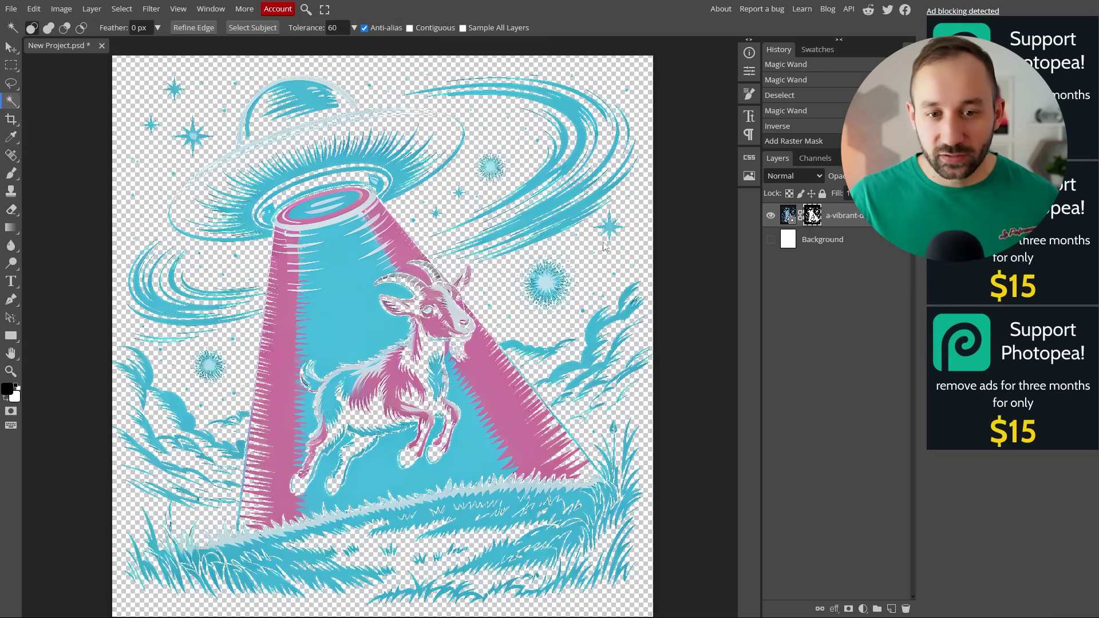
{"action": "scroll", "coordinate": [442, 326], "scroll_direction": "up", "scroll_amount": 6}
{"action": "left_click_drag", "start_coordinate": [493, 74], "coordinate": [270, 241]}
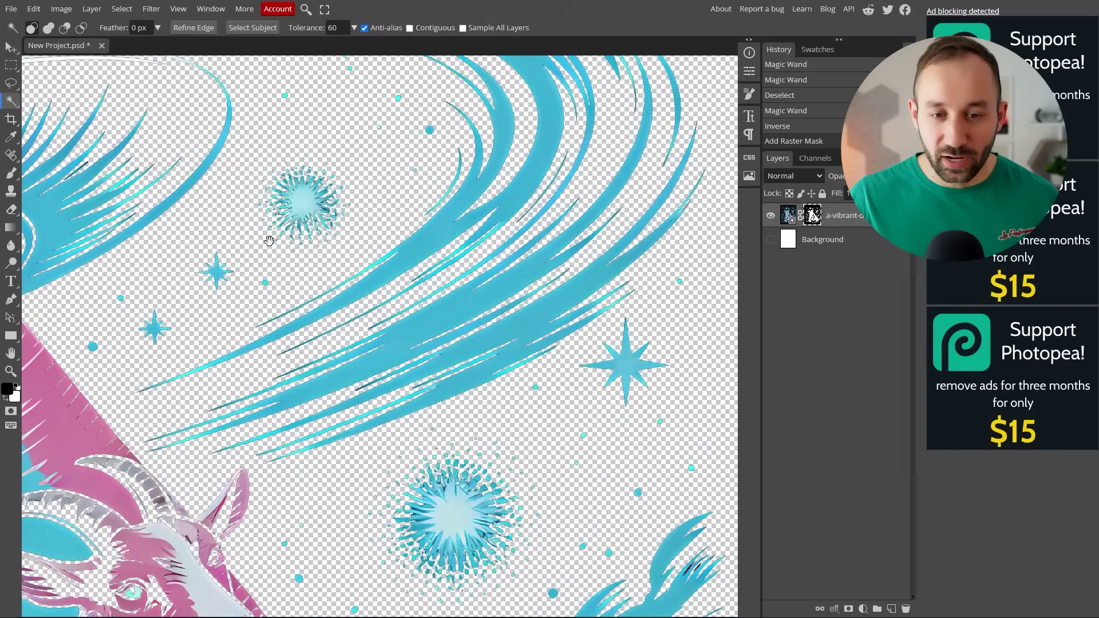
{"action": "scroll", "coordinate": [270, 241], "scroll_direction": "down", "scroll_amount": 5}
Set Color Fill 1 to a dark navy, then hide the fill layer to show transparency.
{"action": "left_click", "coordinate": [7, 389]}
{"action": "left_click", "coordinate": [112, 213]}
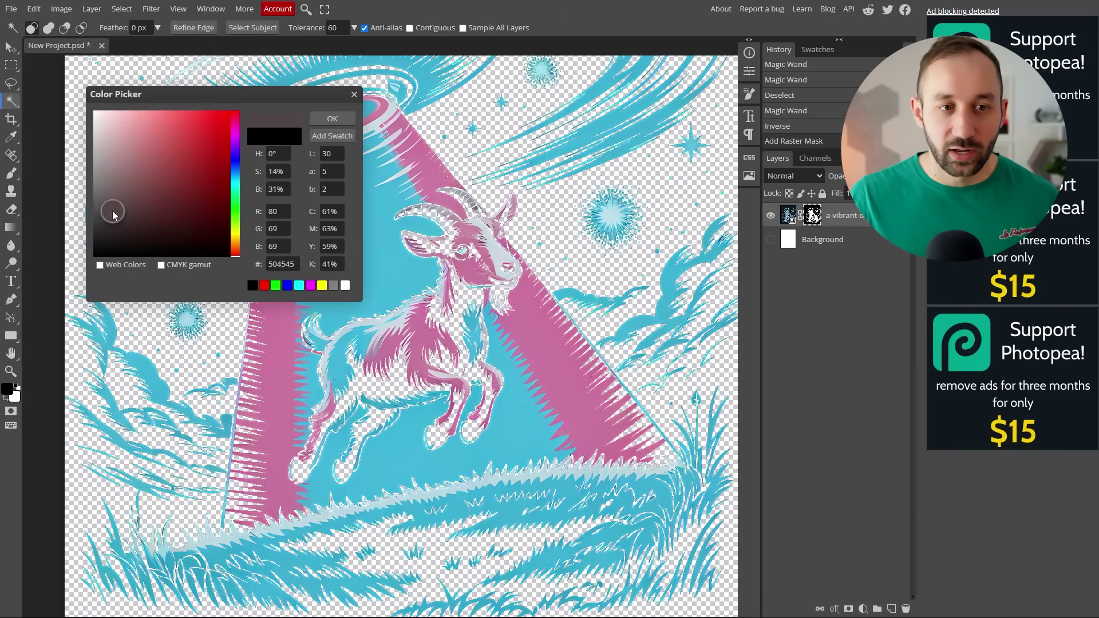
{"action": "left_click_drag", "start_coordinate": [225, 90], "coordinate": [816, 119]}
{"action": "left_click", "coordinate": [797, 228]}
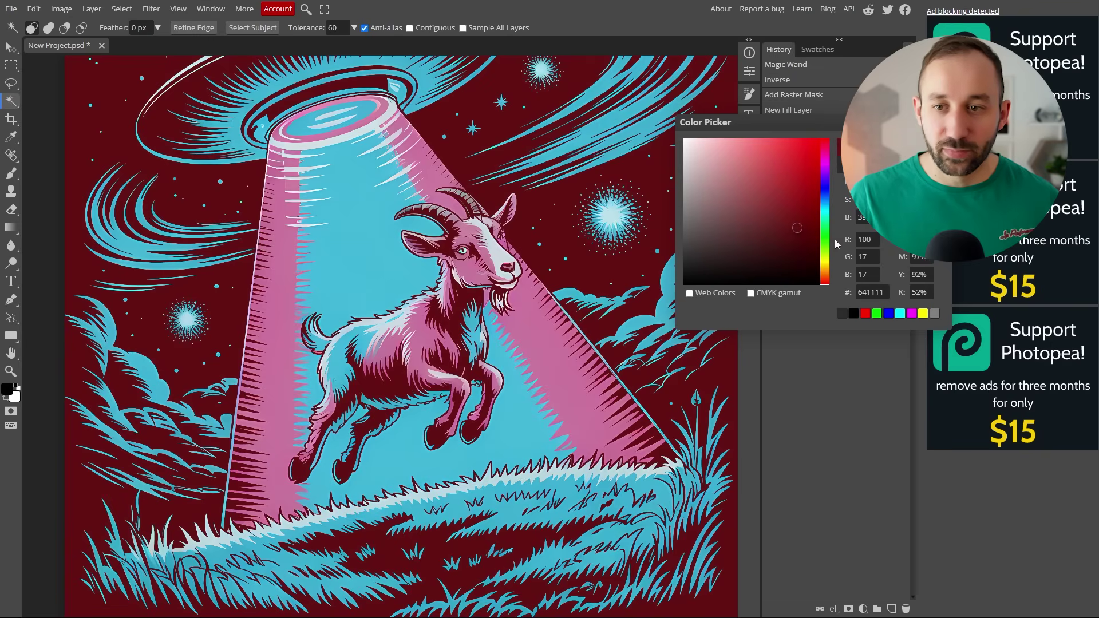
{"action": "left_click", "coordinate": [684, 205]}
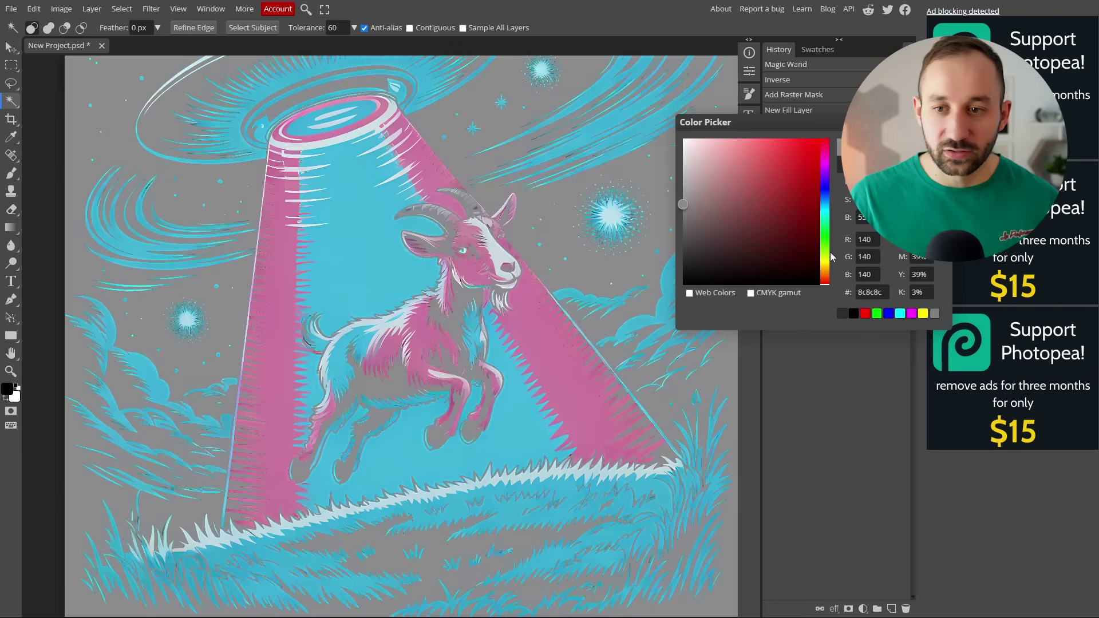
{"action": "left_click_drag", "start_coordinate": [826, 198], "coordinate": [810, 245]}
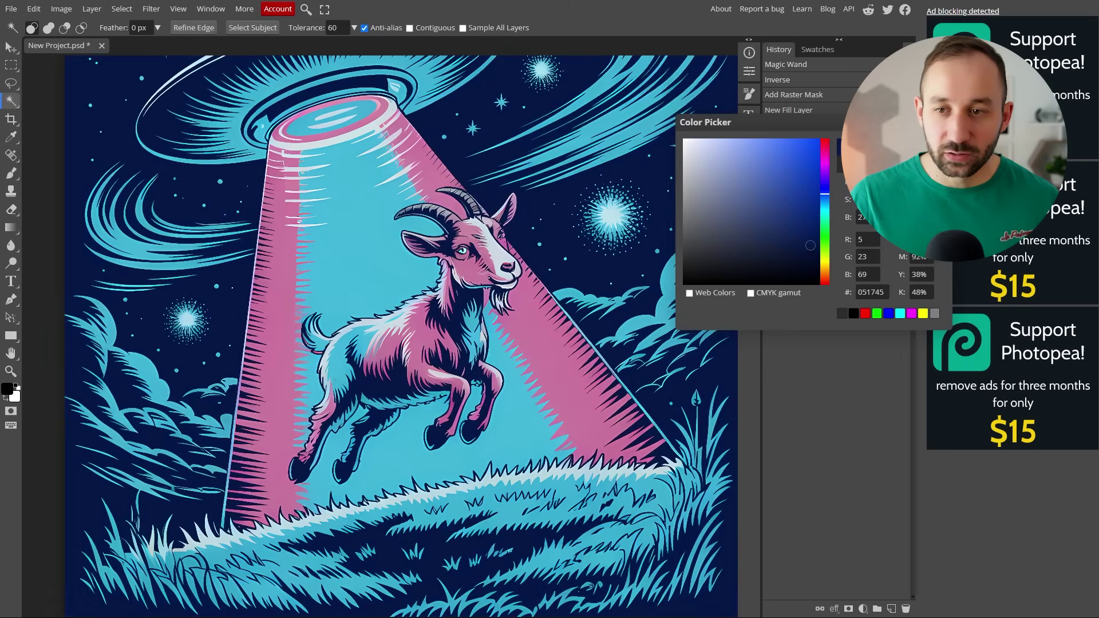
{"action": "key", "text": "Return"}
{"action": "left_click", "coordinate": [770, 239]}
{"action": "scroll", "coordinate": [485, 254], "scroll_direction": "down", "scroll_amount": 2}
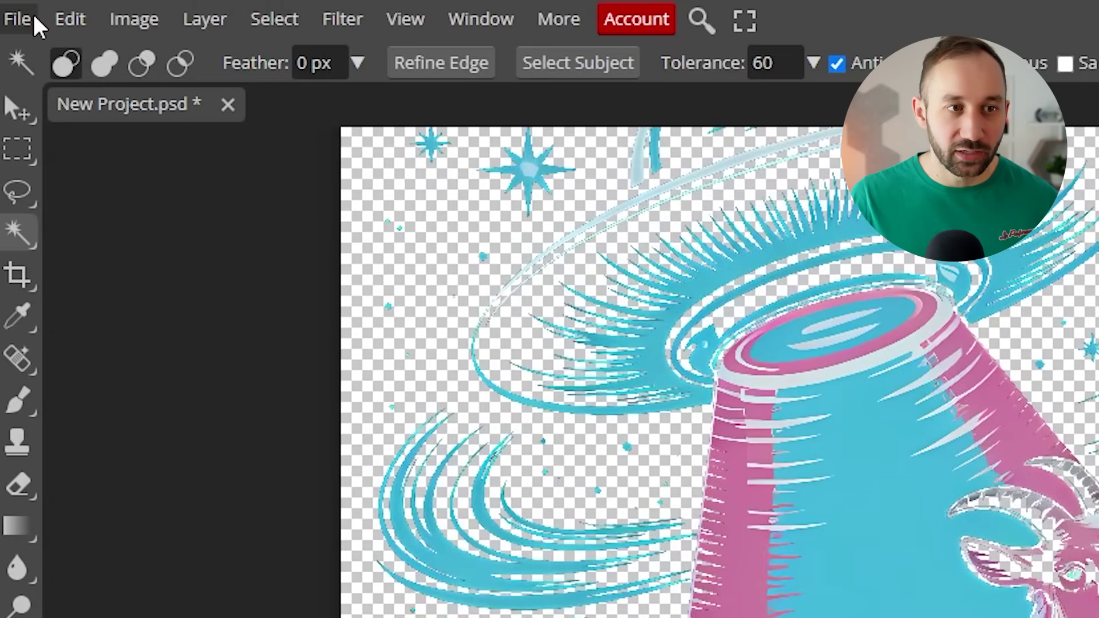
Export as PNG and review the New Project name, 4500×5400 size and 100% quality.
{"action": "left_click", "coordinate": [15, 6]}
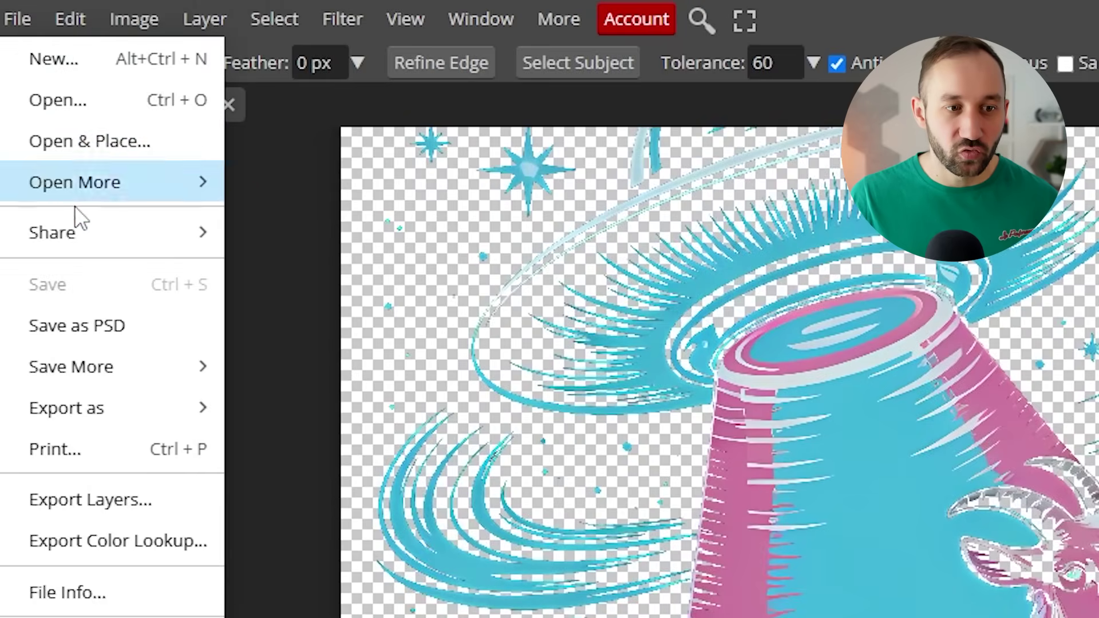
{"action": "mouse_move", "coordinate": [122, 411]}
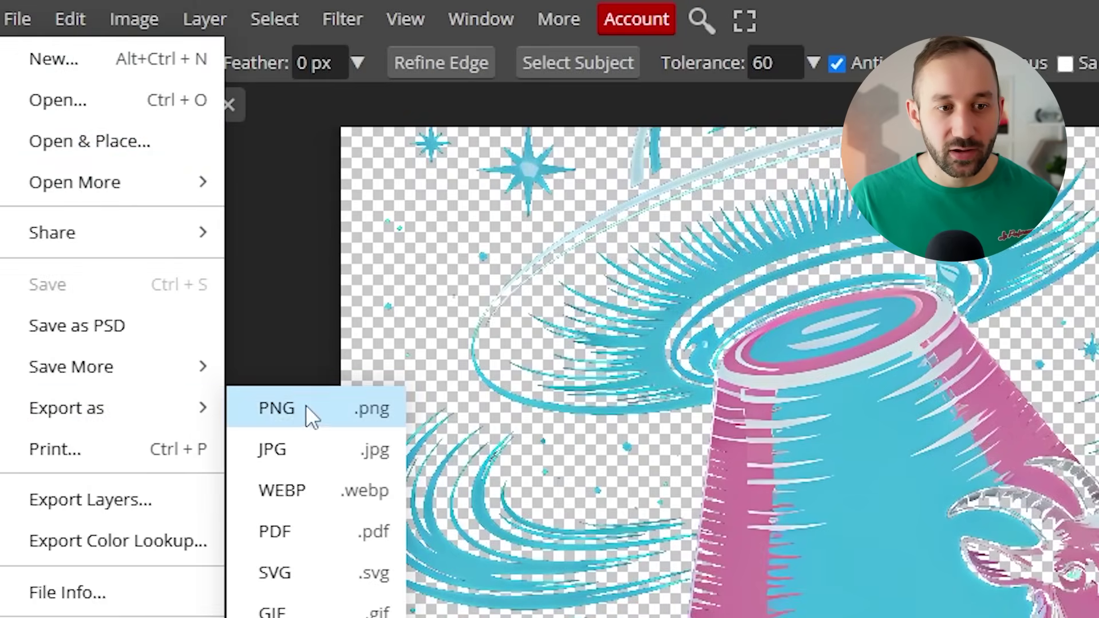
{"action": "left_click", "coordinate": [328, 403]}
{"action": "left_click_drag", "start_coordinate": [817, 154], "coordinate": [635, 133]}
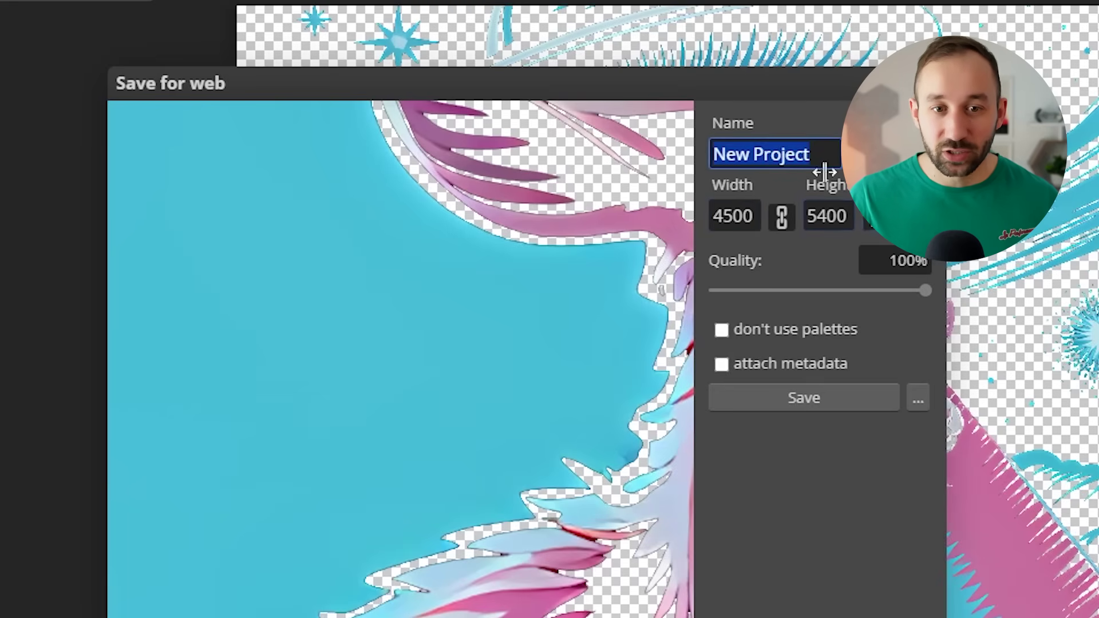
{"action": "left_click", "coordinate": [825, 153]}
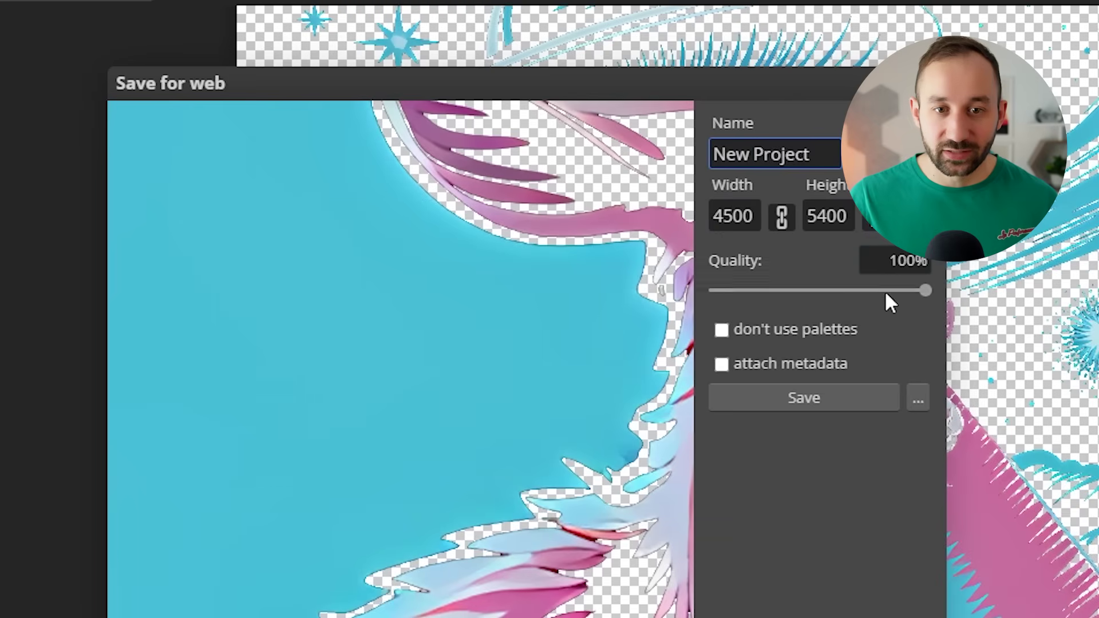
{"action": "left_click_drag", "start_coordinate": [924, 290], "coordinate": [996, 290]}
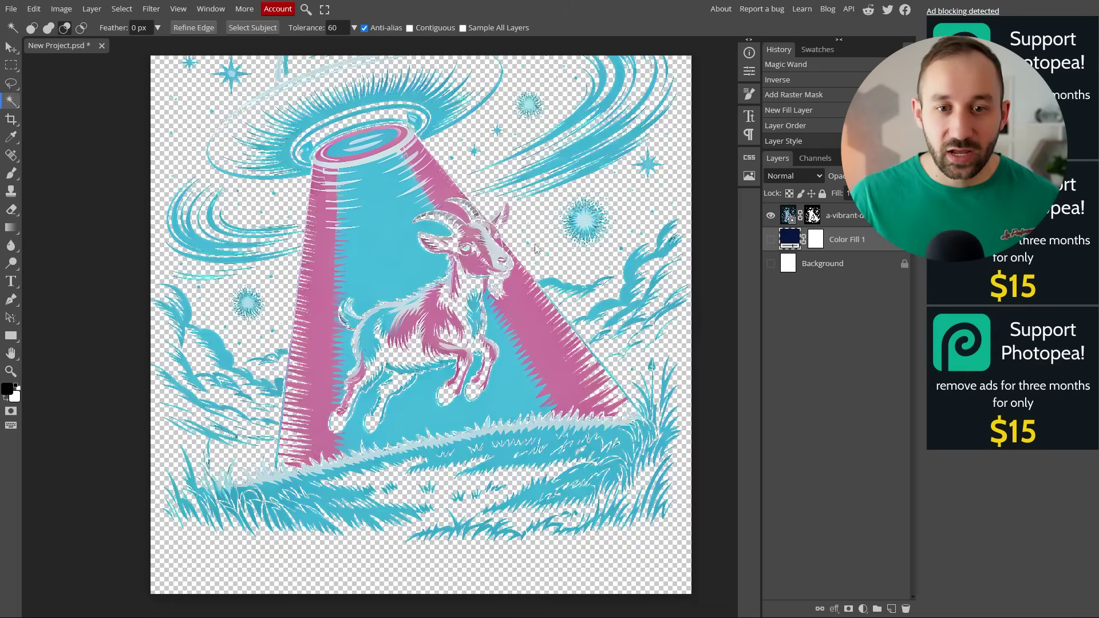
Target the artwork layer's mask and switch to the Brush tool.
{"action": "scroll", "coordinate": [487, 255], "scroll_direction": "up", "scroll_amount": 2}
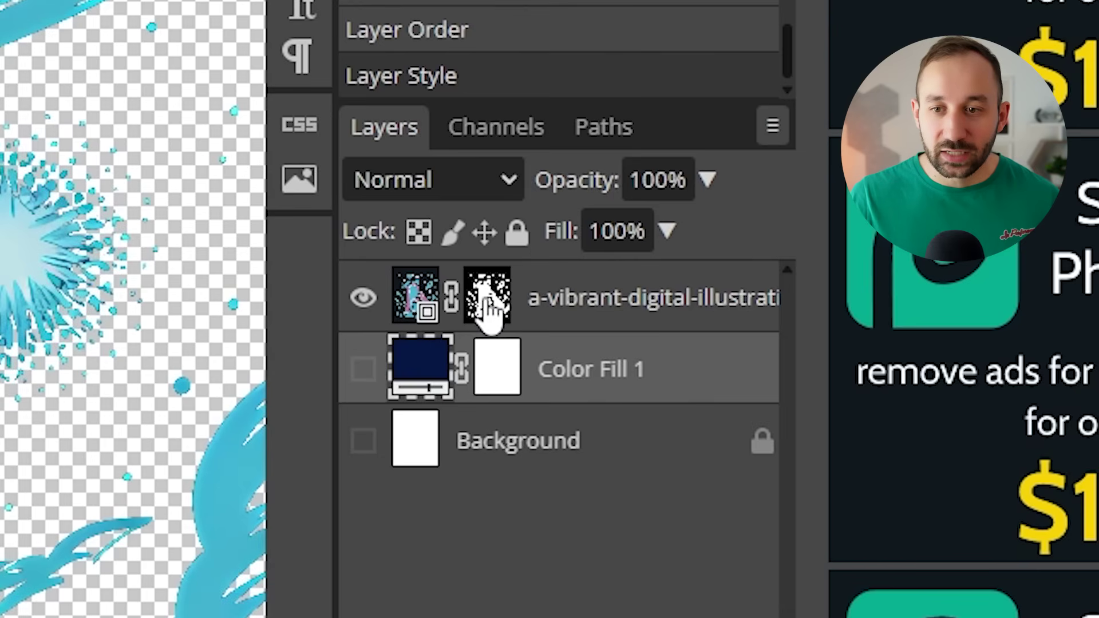
{"action": "left_click", "coordinate": [812, 217]}
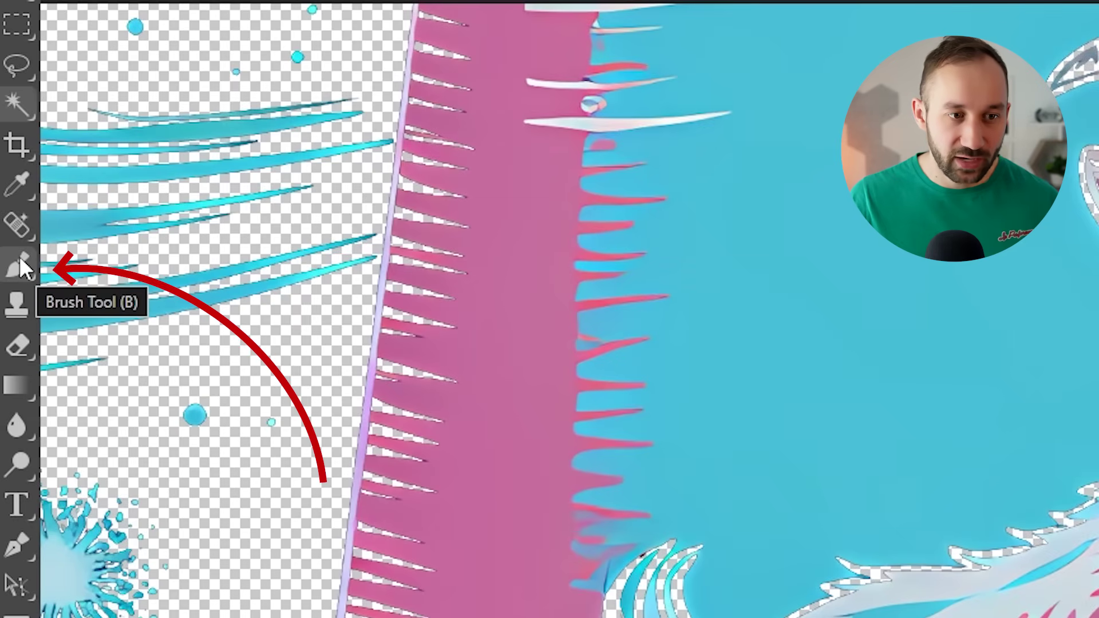
{"action": "left_click", "coordinate": [19, 257]}
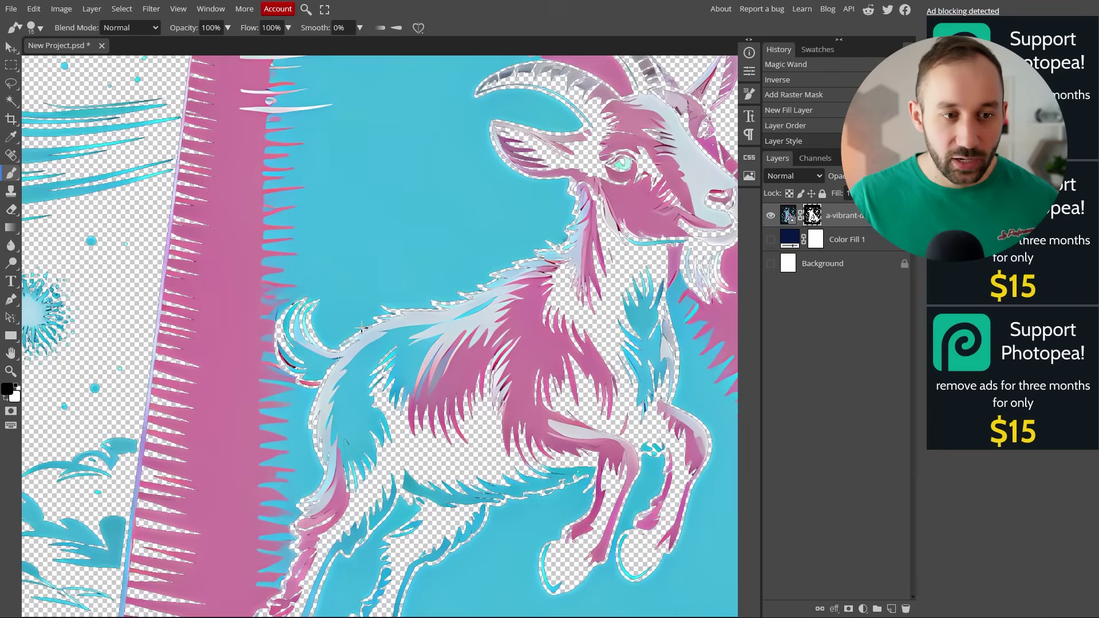
Try masking strokes along the goat's fur edge, then undo the last two.
{"action": "scroll", "coordinate": [868, 540], "scroll_direction": "up", "scroll_amount": 5}
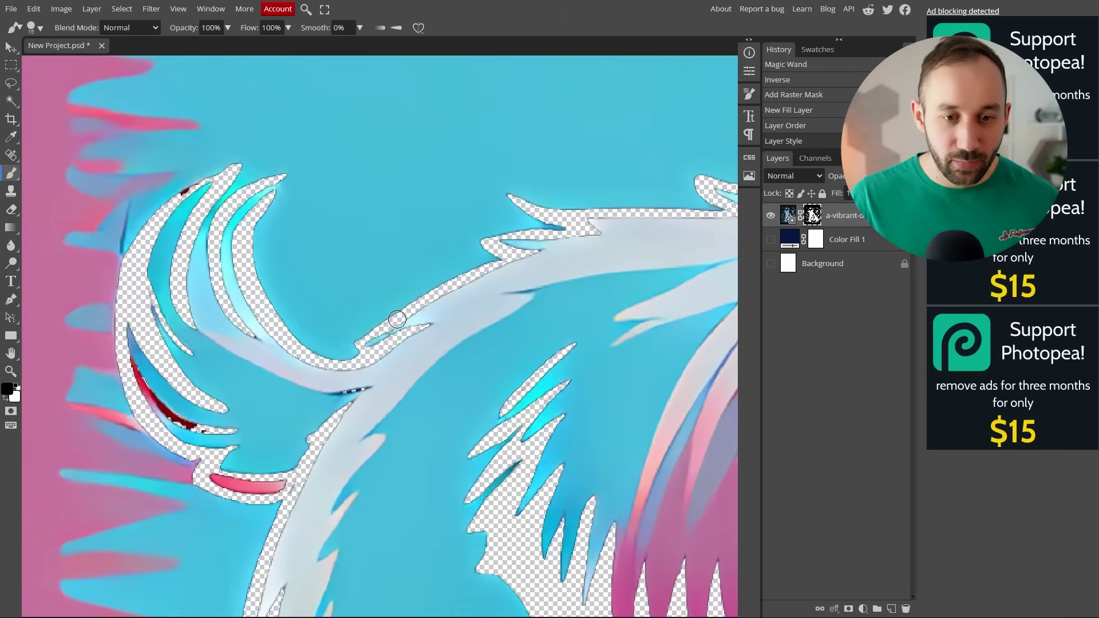
{"action": "left_click_drag", "start_coordinate": [398, 319], "coordinate": [384, 329]}
{"action": "left_click_drag", "start_coordinate": [426, 282], "coordinate": [443, 271]}
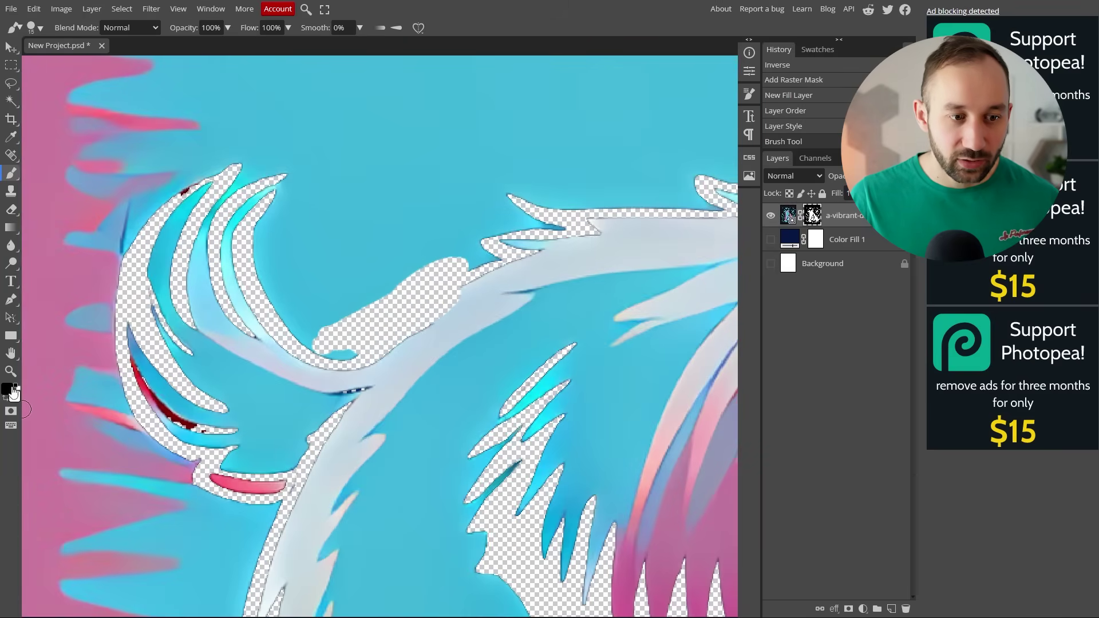
{"action": "scroll", "coordinate": [367, 309], "scroll_direction": "up", "scroll_amount": 2}
{"action": "mouse_move", "coordinate": [380, 295]}
{"action": "left_mouse_down"}
{"action": "mouse_move", "coordinate": [311, 326]}
{"action": "mouse_move", "coordinate": [476, 263]}
{"action": "mouse_move", "coordinate": [333, 353]}
{"action": "left_mouse_up"}
{"action": "key", "text": "ctrl+z"}
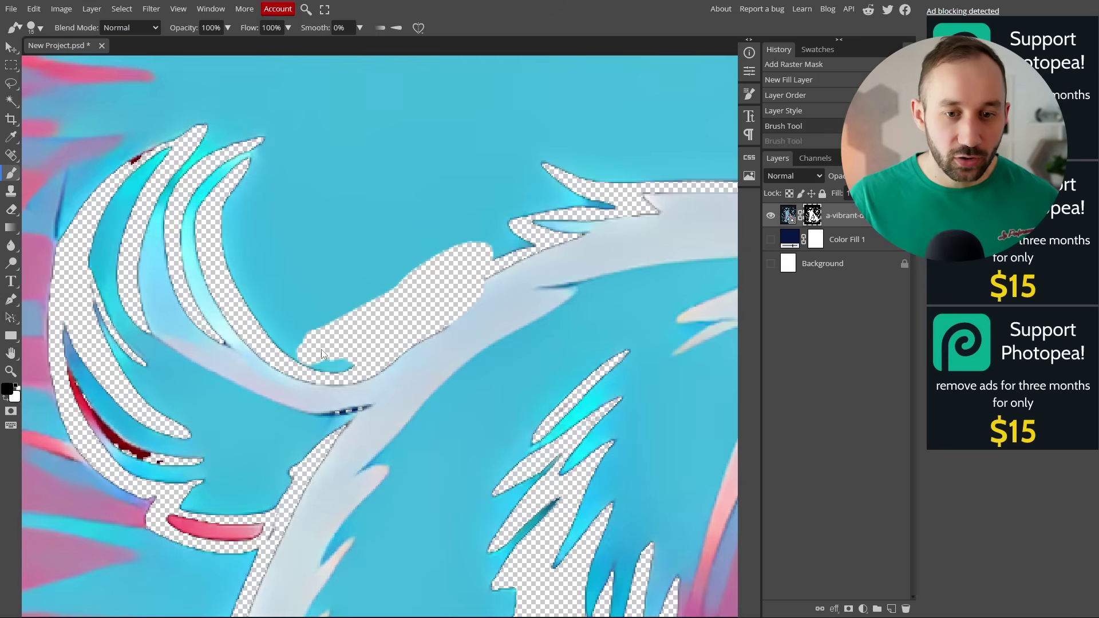
{"action": "key", "text": "ctrl+z"}
Swap colours and paint back the dark outline along the fur's upper edge.
{"action": "left_click", "coordinate": [5, 398]}
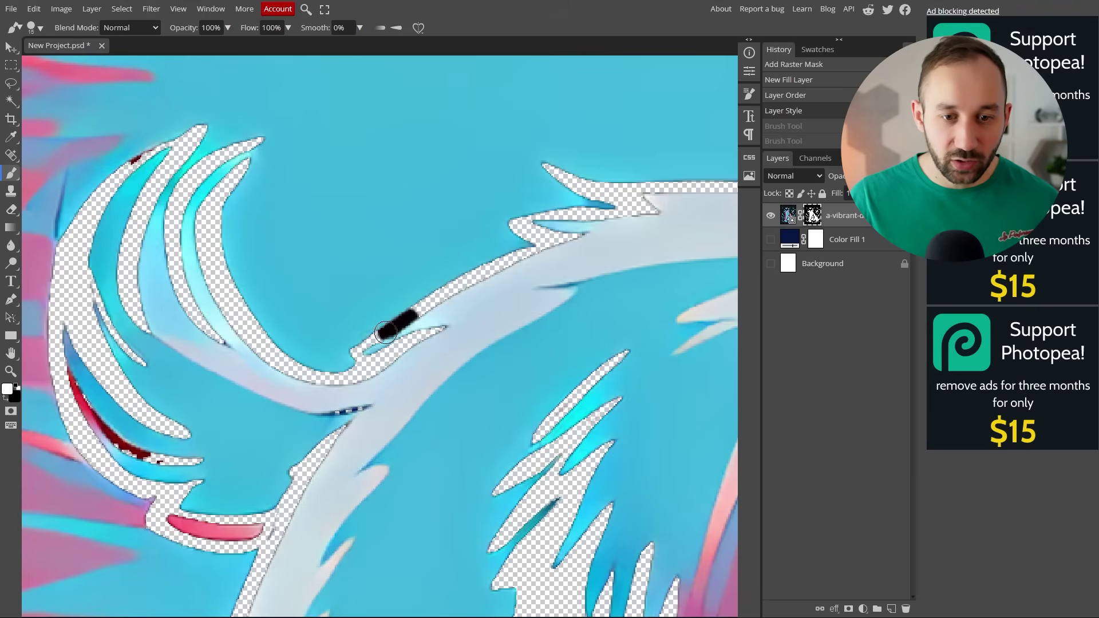
{"action": "left_click_drag", "start_coordinate": [462, 275], "coordinate": [564, 238]}
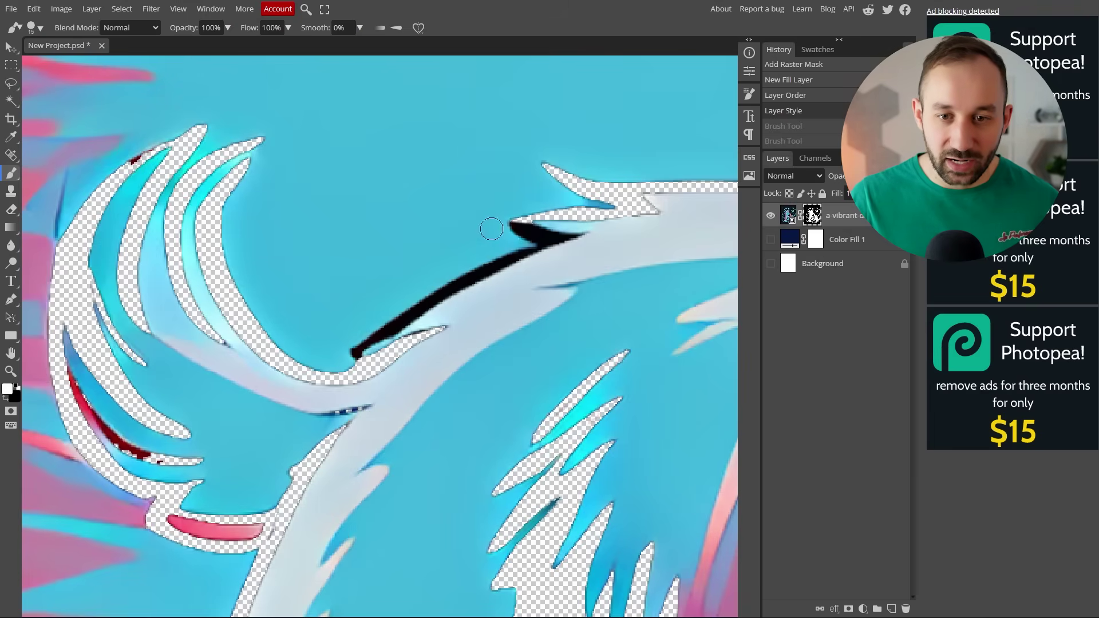
{"action": "mouse_move", "coordinate": [631, 215]}
{"action": "left_mouse_down"}
{"action": "mouse_move", "coordinate": [579, 175]}
{"action": "mouse_move", "coordinate": [544, 166]}
{"action": "left_mouse_up"}
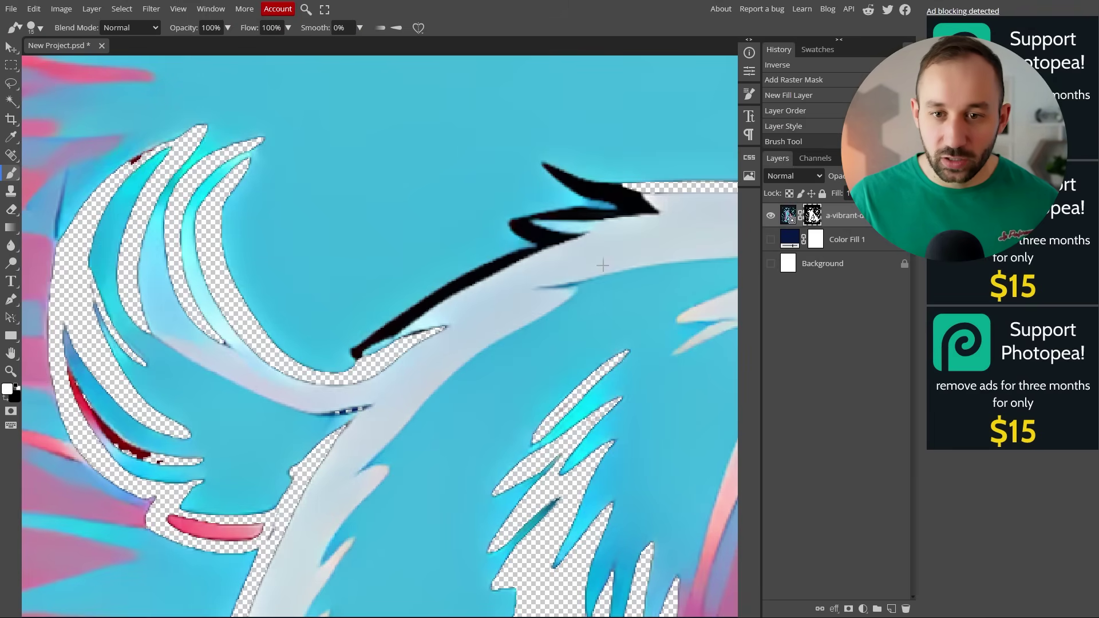
{"action": "scroll", "coordinate": [594, 316], "scroll_direction": "down", "scroll_amount": 5}
{"action": "scroll", "coordinate": [595, 316], "scroll_direction": "down", "scroll_amount": 3}
Paint on the mask near the goat's face, adjusting brush size with the [ and ] keys.
{"action": "scroll", "coordinate": [555, 229], "scroll_direction": "up", "scroll_amount": 6}
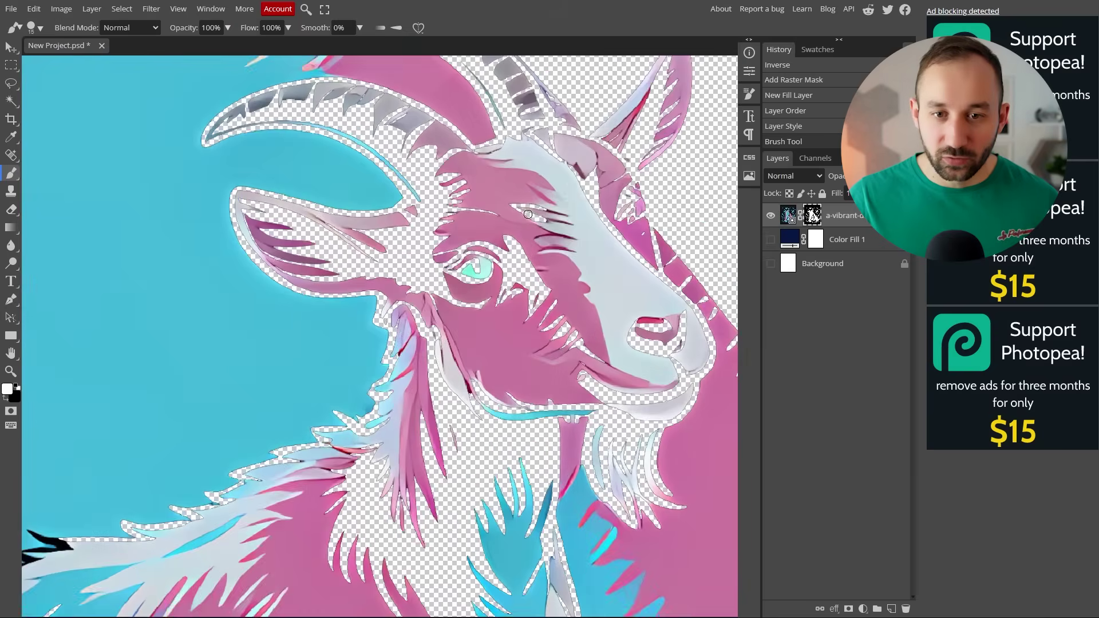
{"action": "left_click_drag", "start_coordinate": [561, 205], "coordinate": [599, 135]}
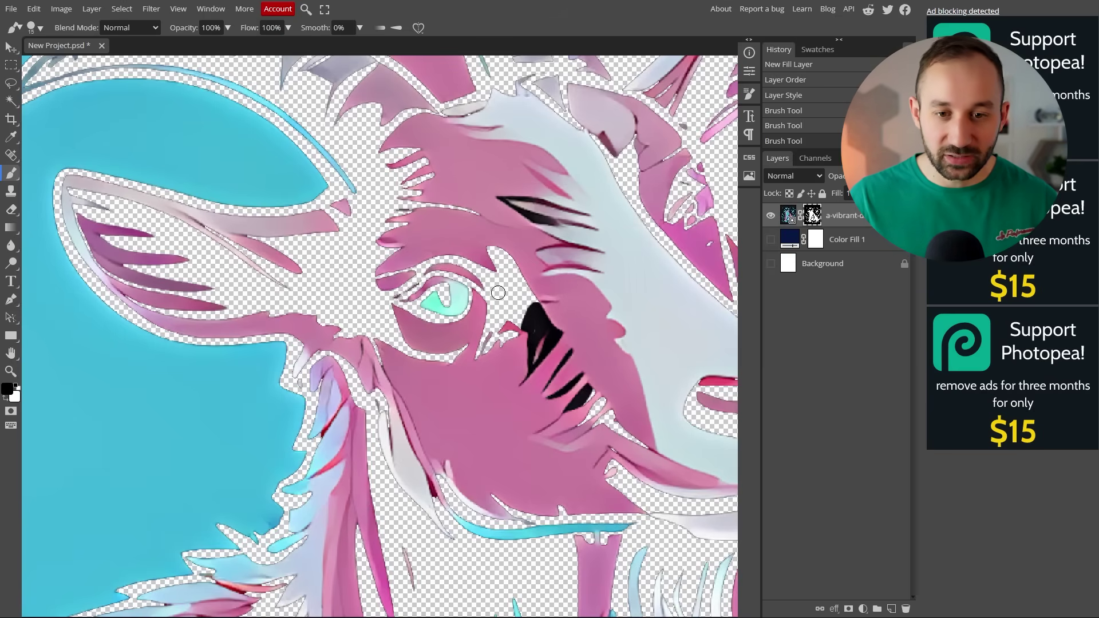
{"action": "key", "text": "bracketright"}
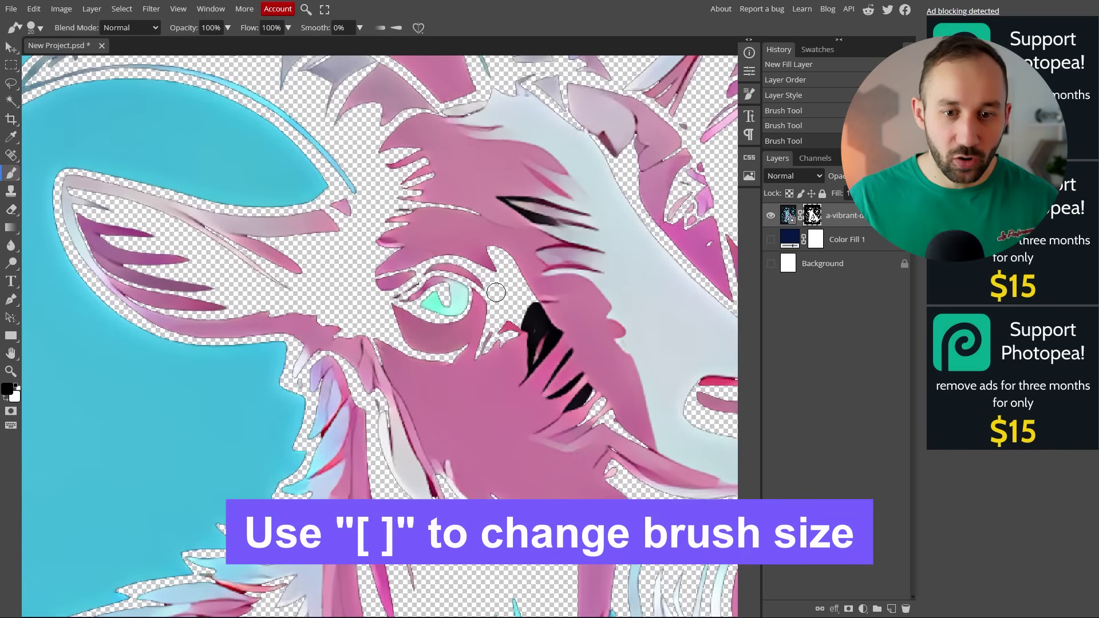
{"action": "key", "text": "bracketright"}
{"action": "key", "text": "bracketleft"}
{"action": "key", "text": "bracketleft"}
{"action": "key", "text": "bracketleft"}
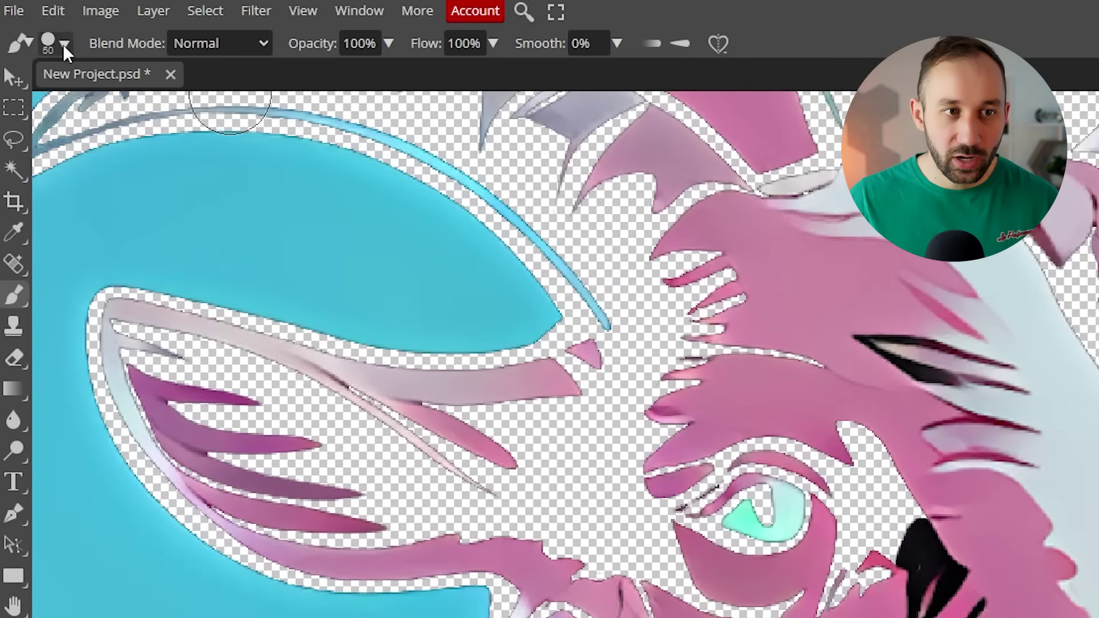
{"action": "left_click", "coordinate": [40, 28]}
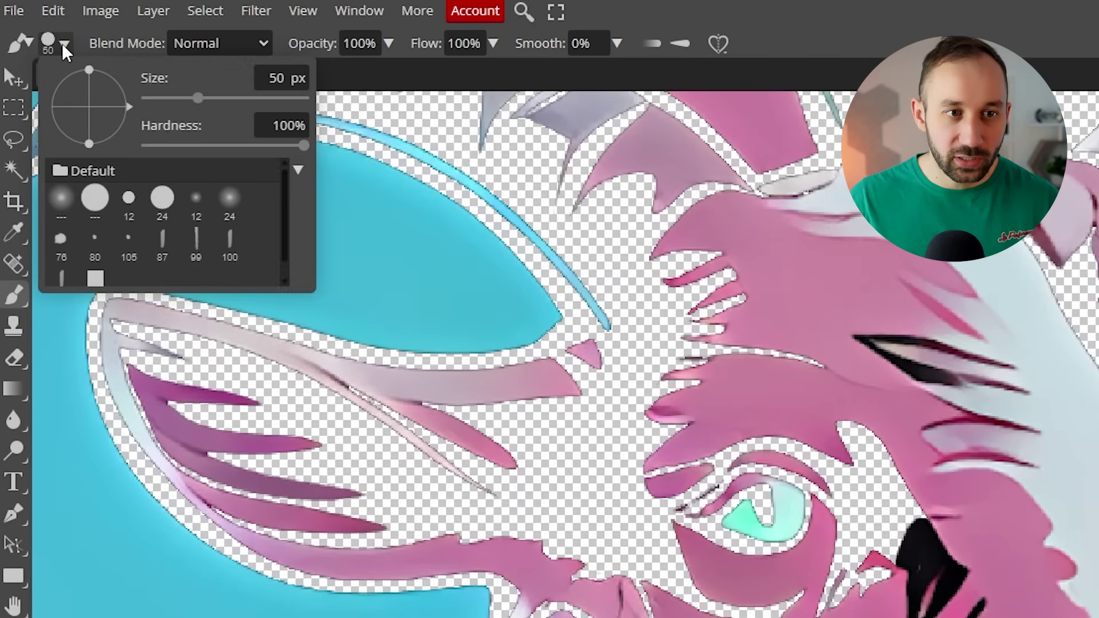
In the brush preset picker, drag Size up to 357 px with Hardness left at 100%.
{"action": "mouse_move", "coordinate": [185, 101]}
{"action": "left_mouse_down"}
{"action": "mouse_move", "coordinate": [273, 108]}
{"action": "mouse_move", "coordinate": [250, 112]}
{"action": "left_mouse_up"}
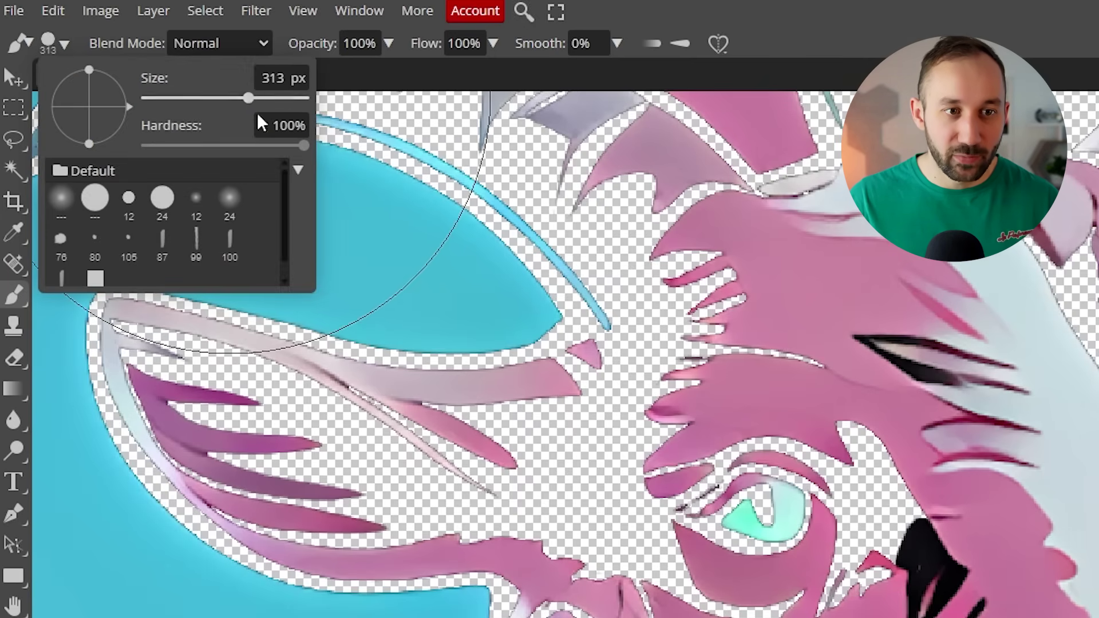
{"action": "mouse_move", "coordinate": [321, 147]}
{"action": "left_mouse_down"}
{"action": "mouse_move", "coordinate": [297, 148]}
{"action": "mouse_move", "coordinate": [307, 146]}
{"action": "left_mouse_up"}
{"action": "left_click_drag", "start_coordinate": [256, 105], "coordinate": [256, 105]}
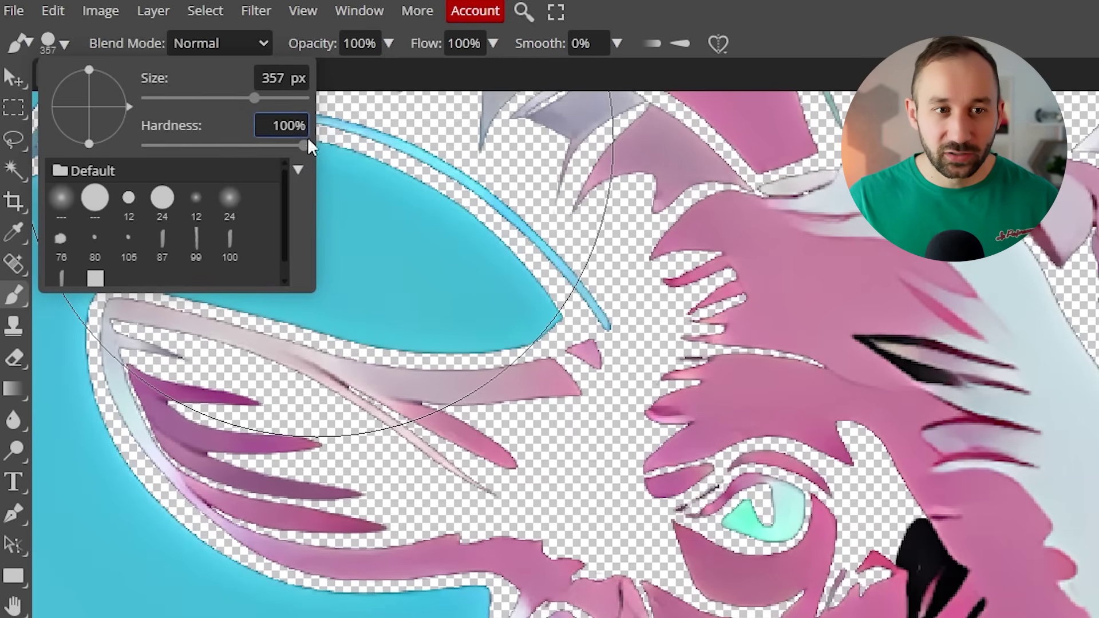